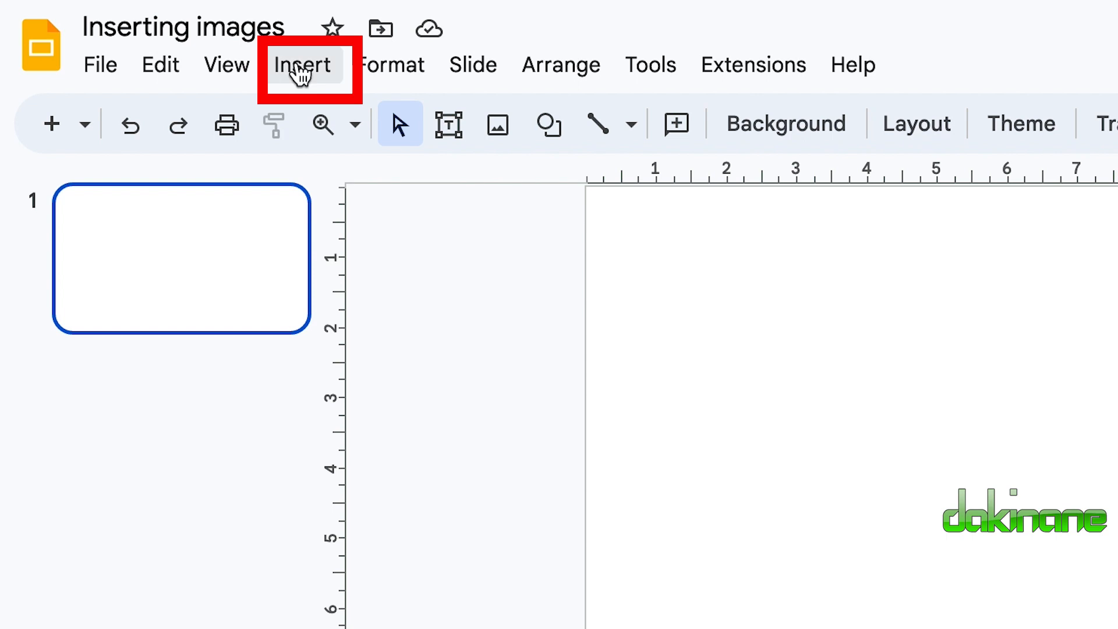
# Step: Search the web for "kokako" images to insert into the slide
pyautogui.click(300, 71)
pyautogui.moveTo(321, 136)
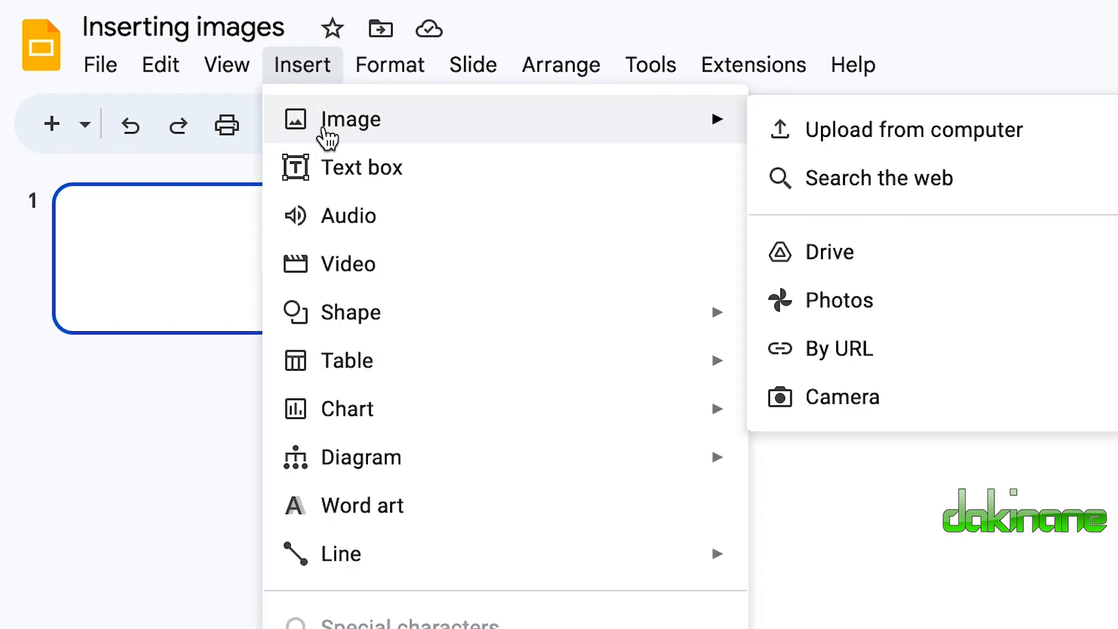
pyautogui.click(897, 183)
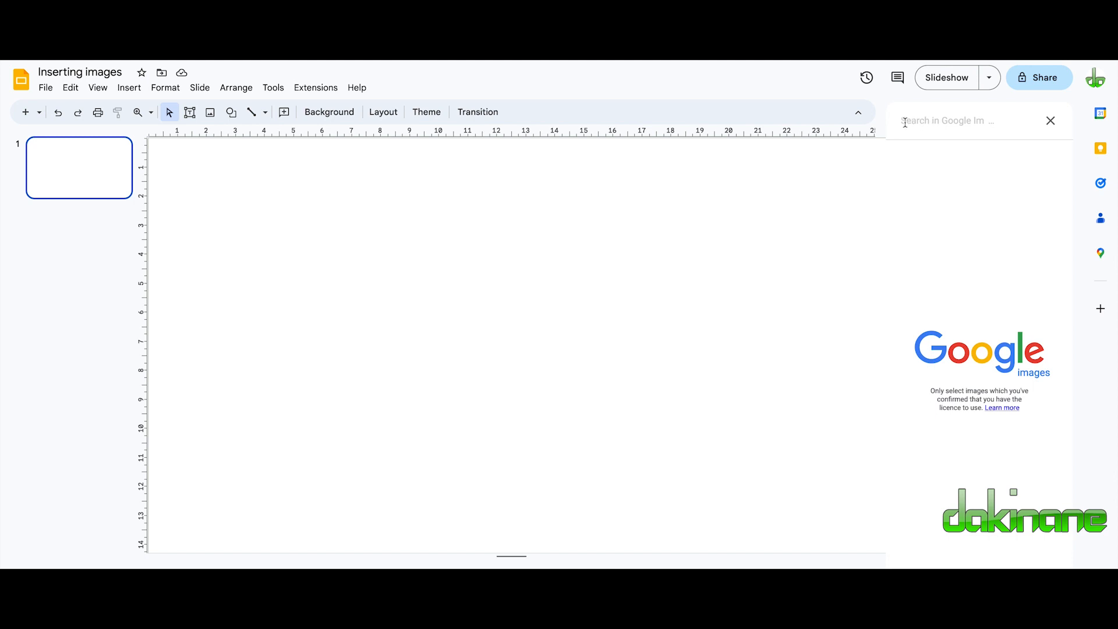
pyautogui.write('kokako')
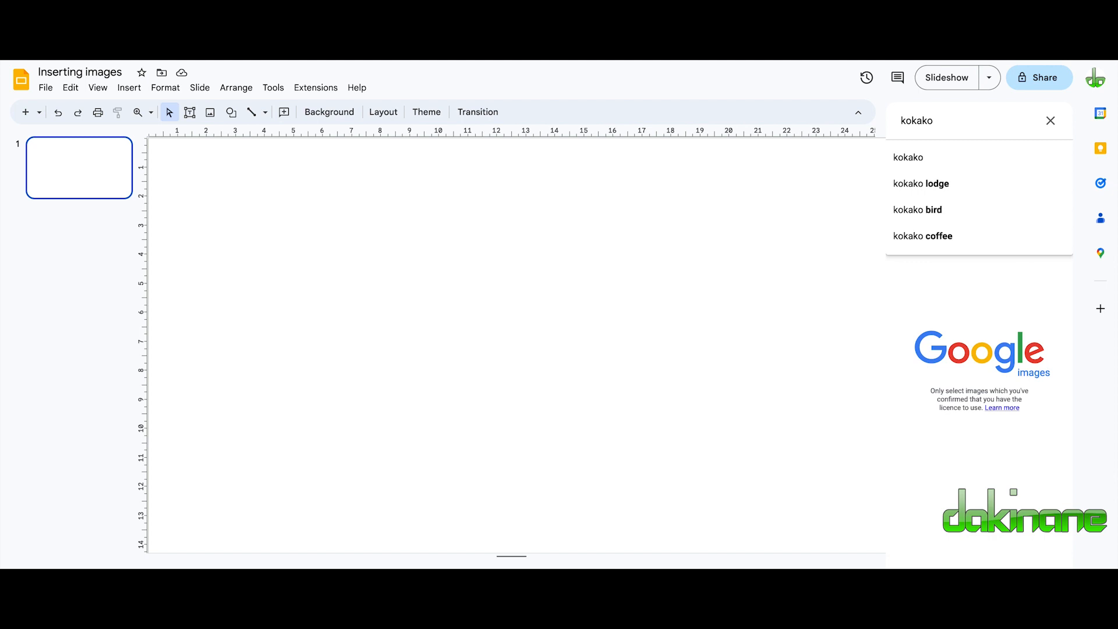
pyautogui.press('Return')
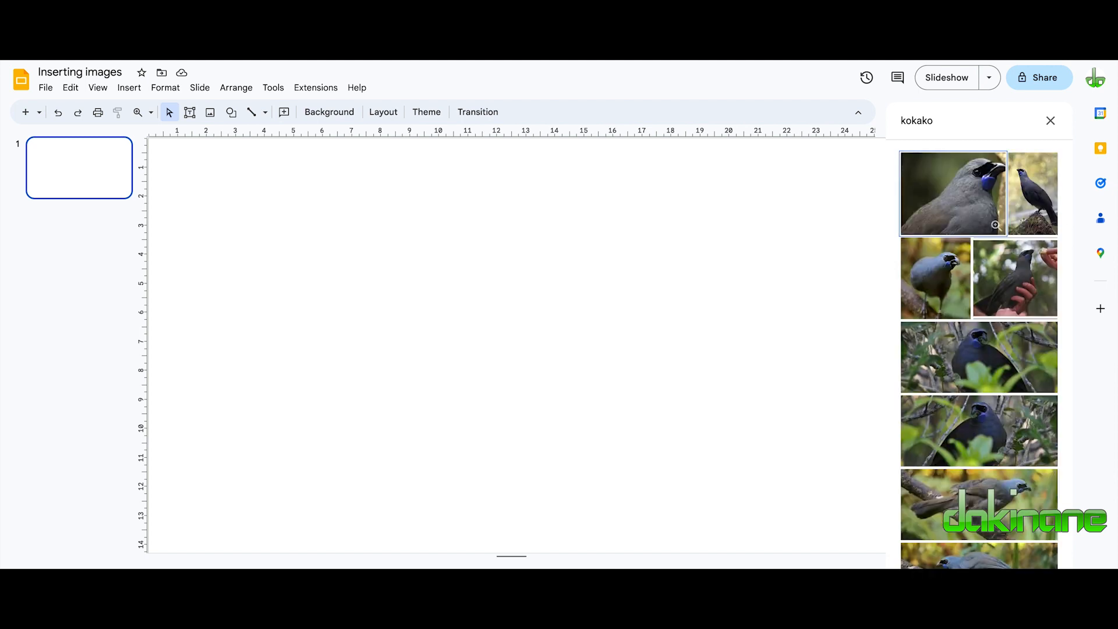
# Step: Insert the close-up kokako head-and-shoulders image from the search results and centre it horizontally on the slide
pyautogui.scroll(-5, 961, 411)
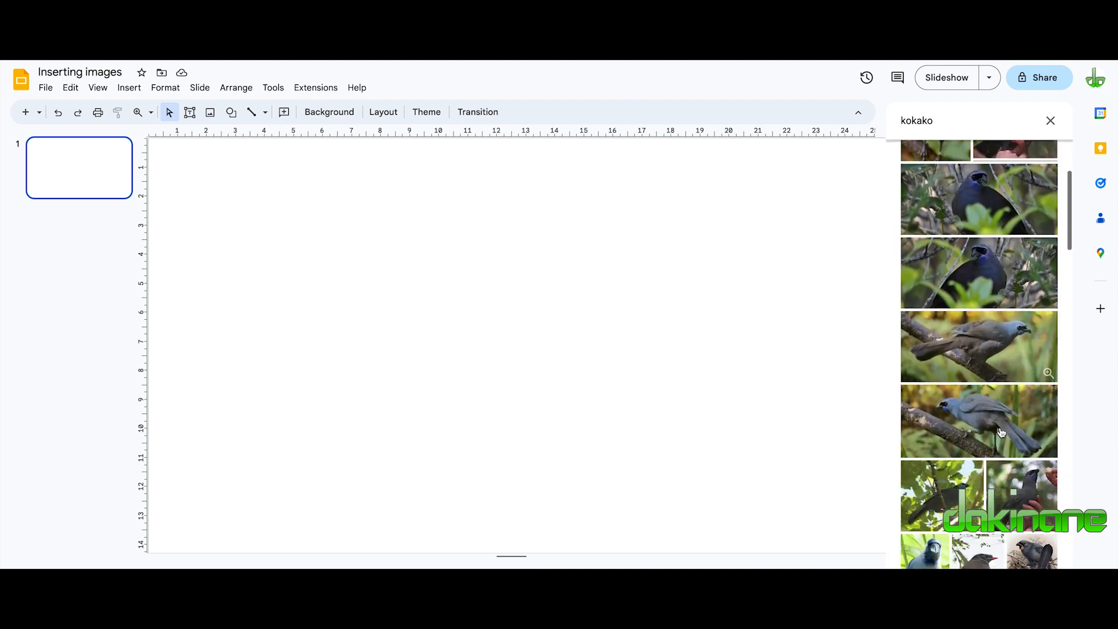
pyautogui.scroll(5, 1001, 432)
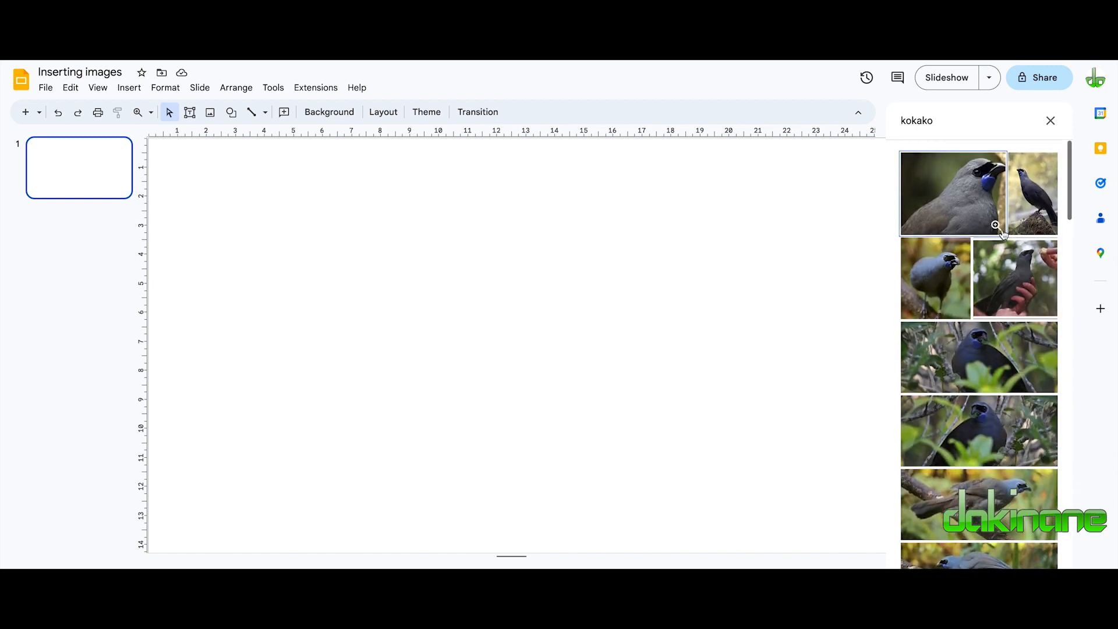
pyautogui.click(969, 200)
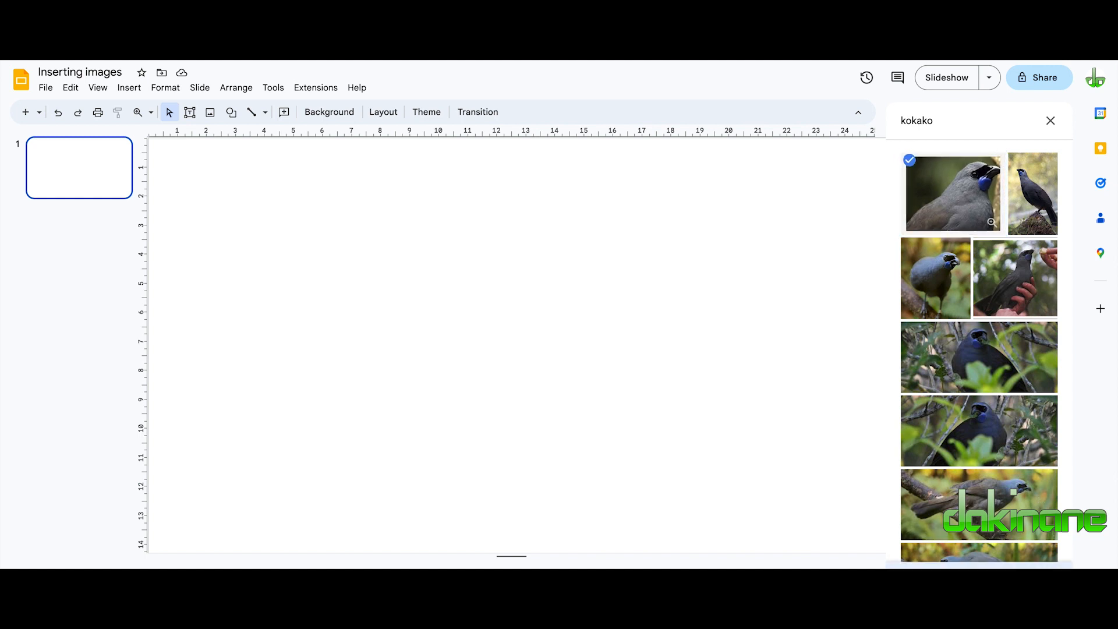
pyautogui.click(979, 566)
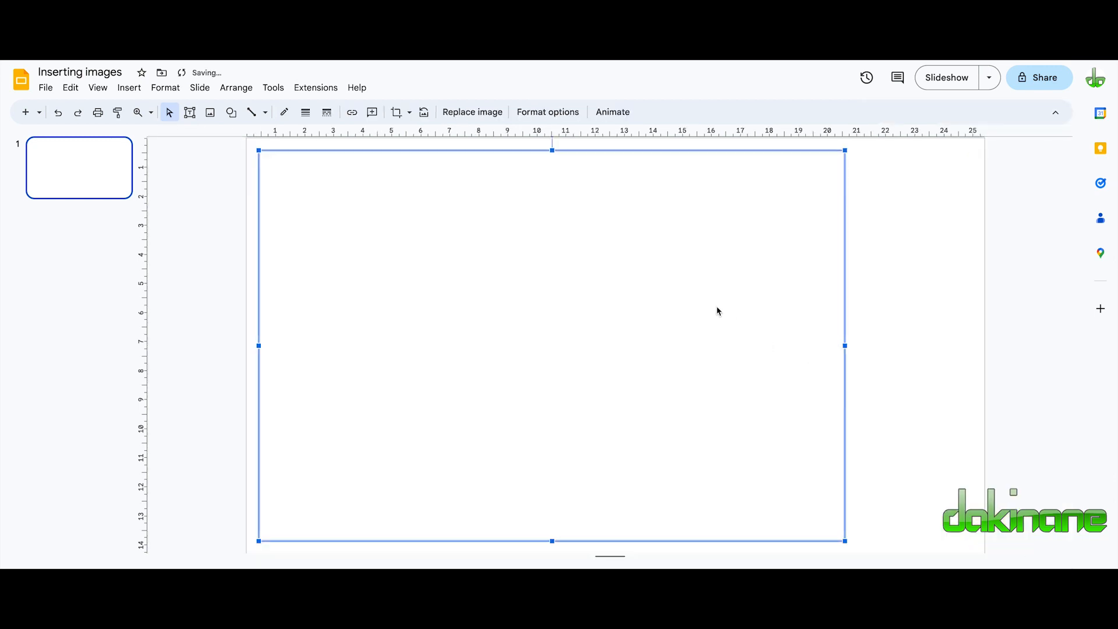
pyautogui.moveTo(551, 329); pyautogui.dragTo(592, 331)
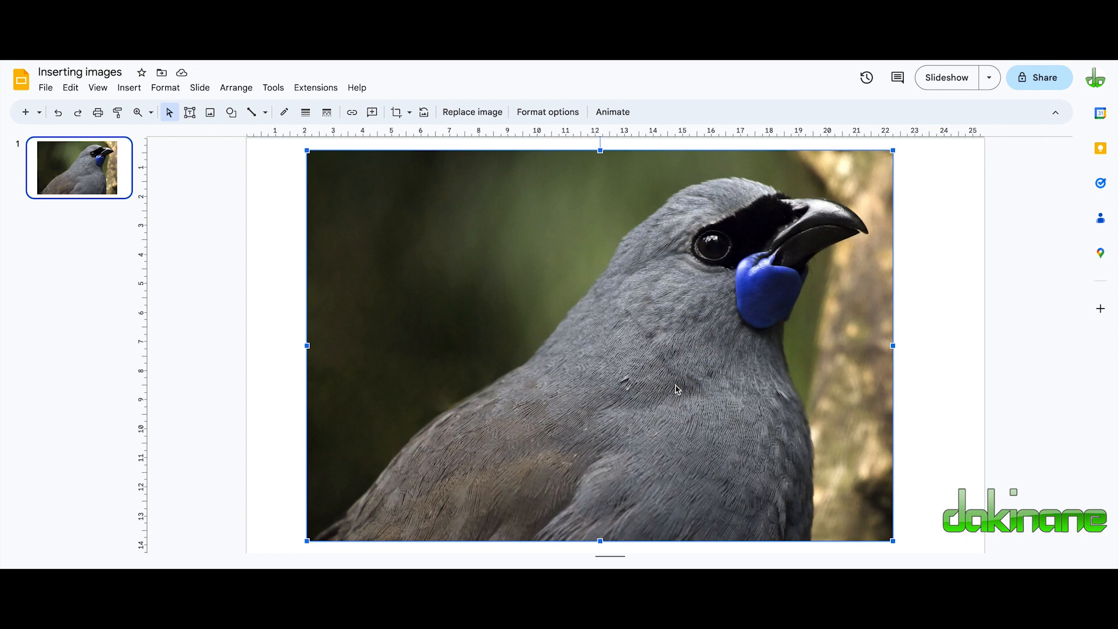
# Step: Crop the kokako image tightly around the bird's head and move the cropped picture to the slide's upper left area
pyautogui.doubleClick(597, 314)
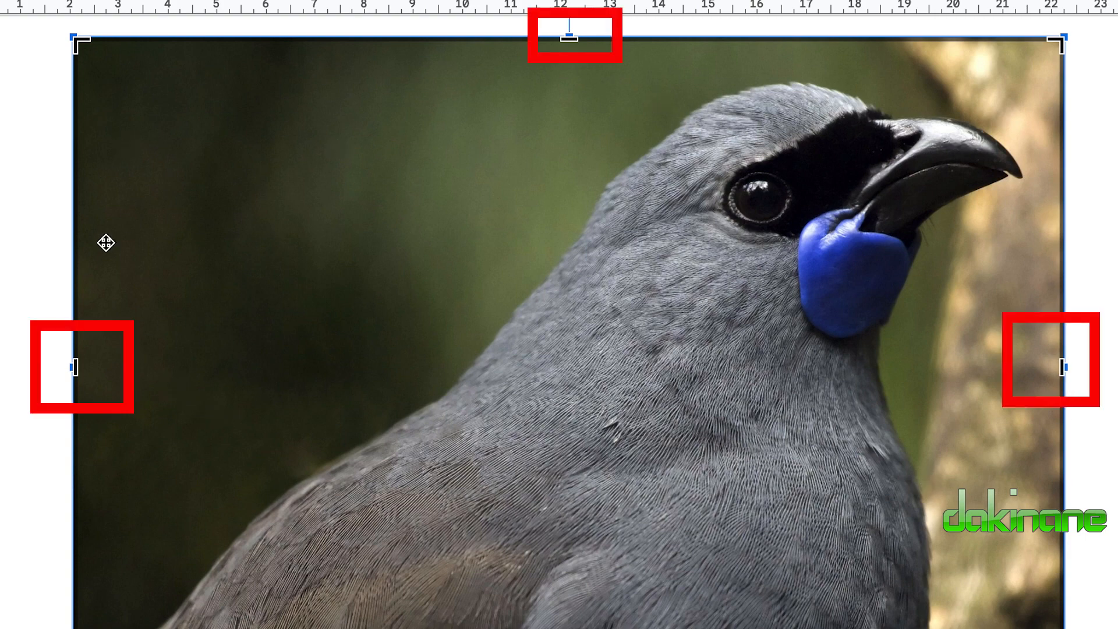
pyautogui.moveTo(73, 367); pyautogui.dragTo(585, 359)
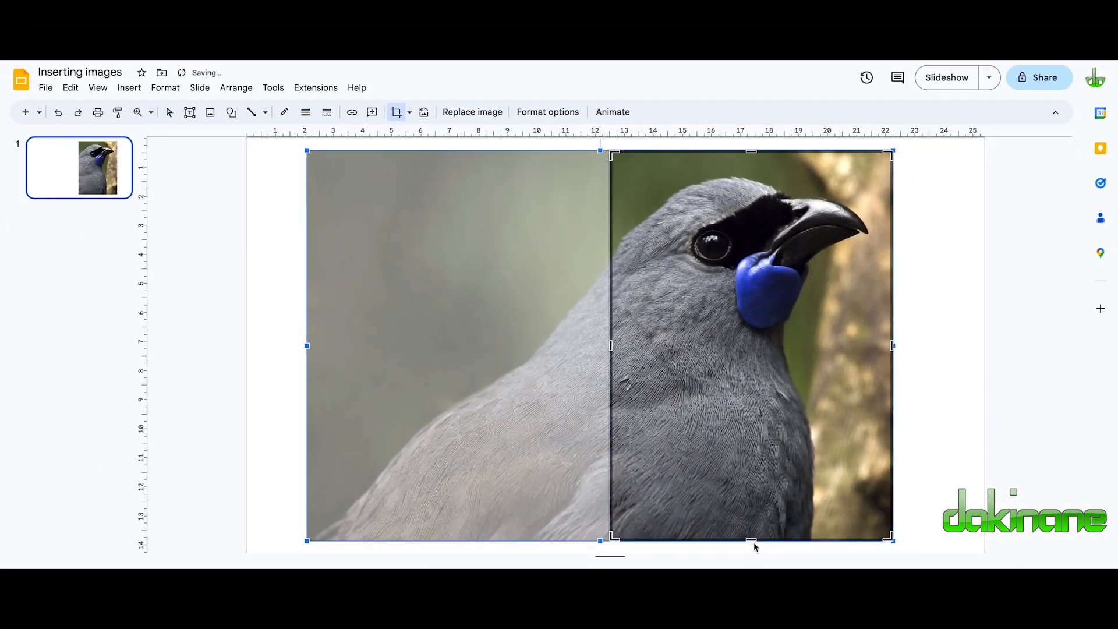
pyautogui.moveTo(752, 541); pyautogui.dragTo(748, 346)
pyautogui.moveTo(753, 150); pyautogui.dragTo(753, 167)
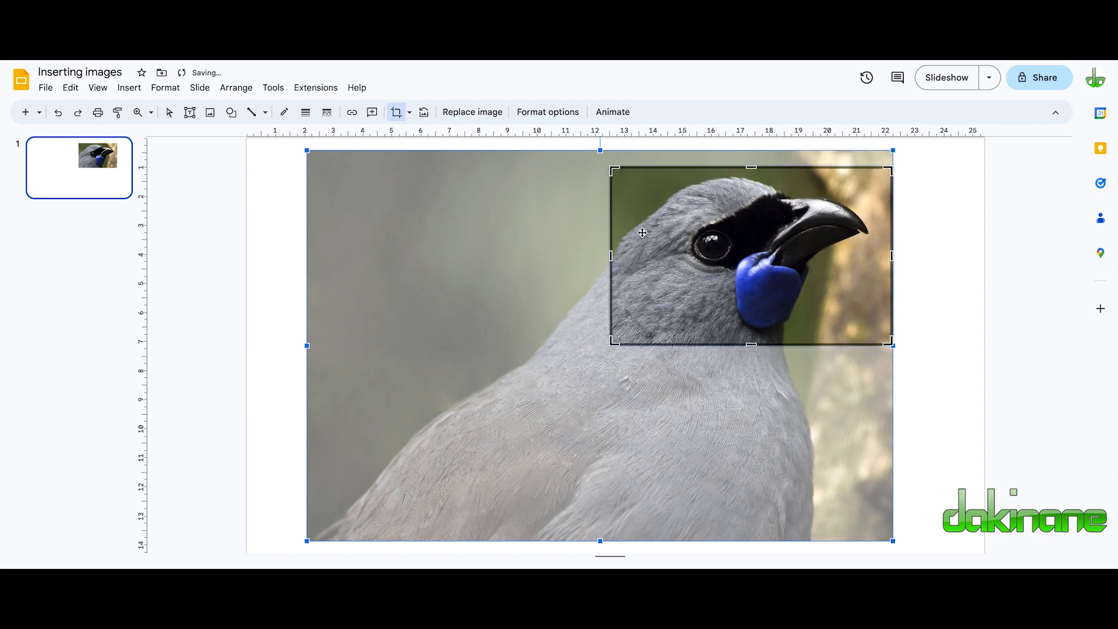
pyautogui.moveTo(609, 256); pyautogui.dragTo(667, 256)
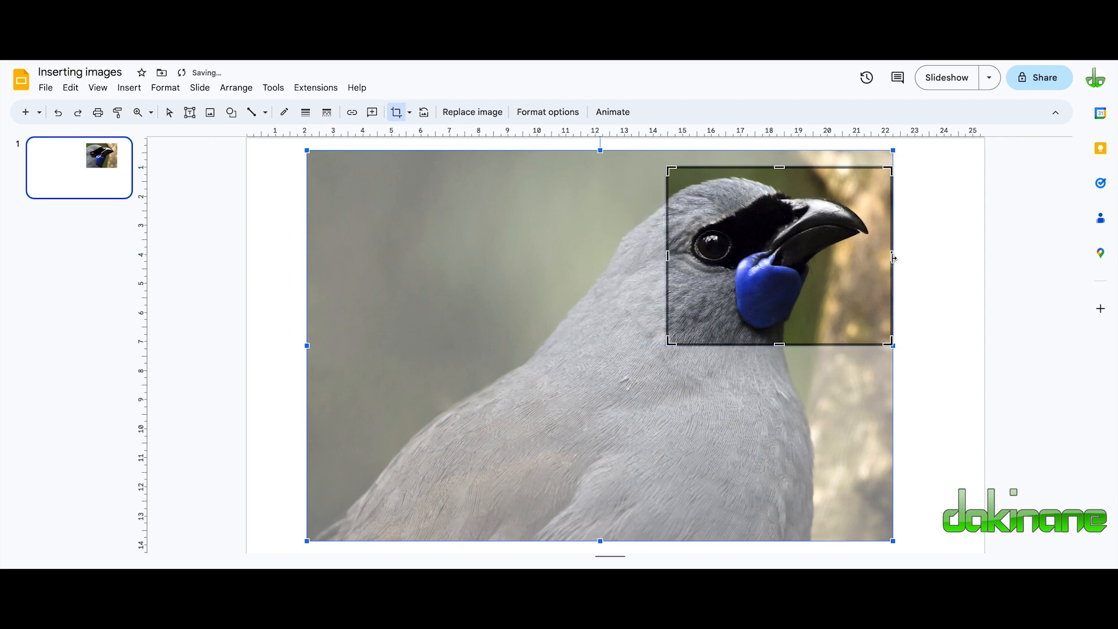
pyautogui.moveTo(891, 257); pyautogui.dragTo(872, 257)
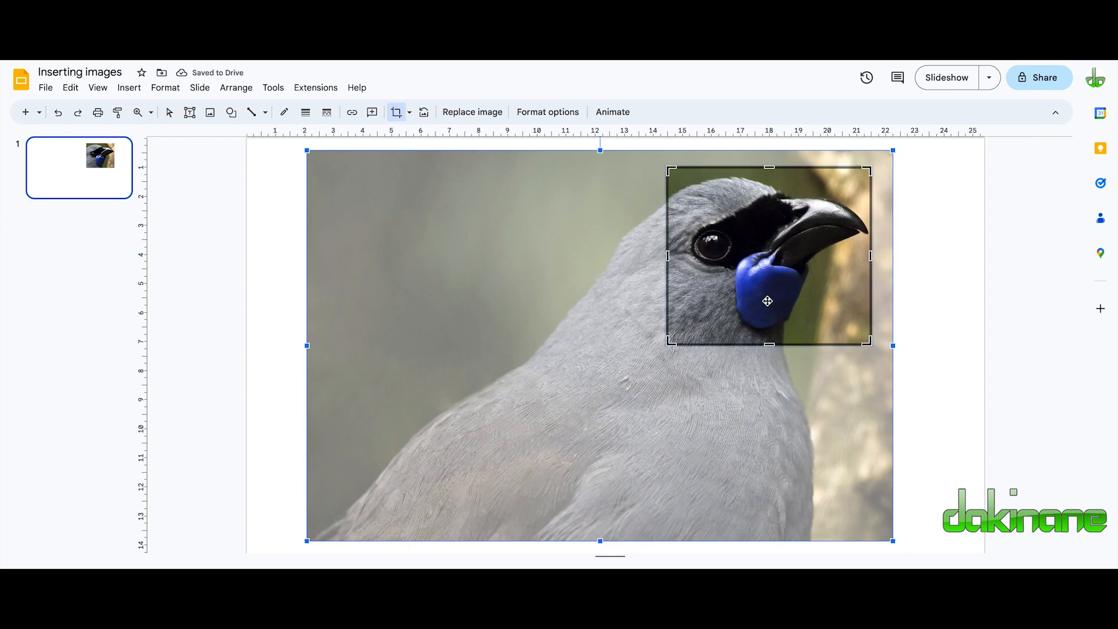
pyautogui.press('Return')
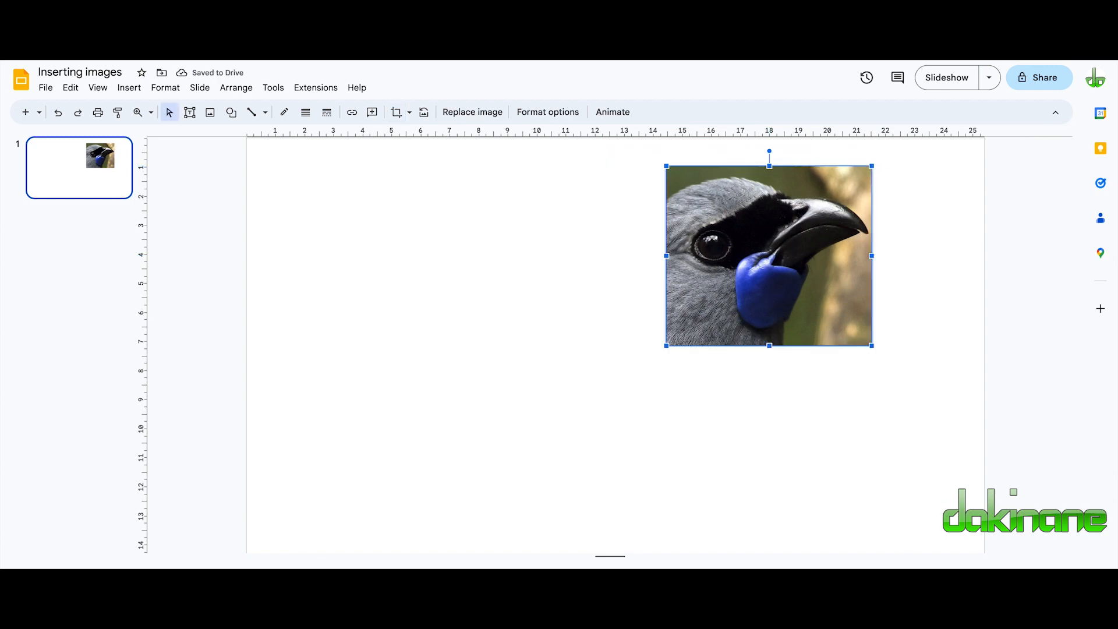
pyautogui.moveTo(791, 240); pyautogui.dragTo(482, 259)
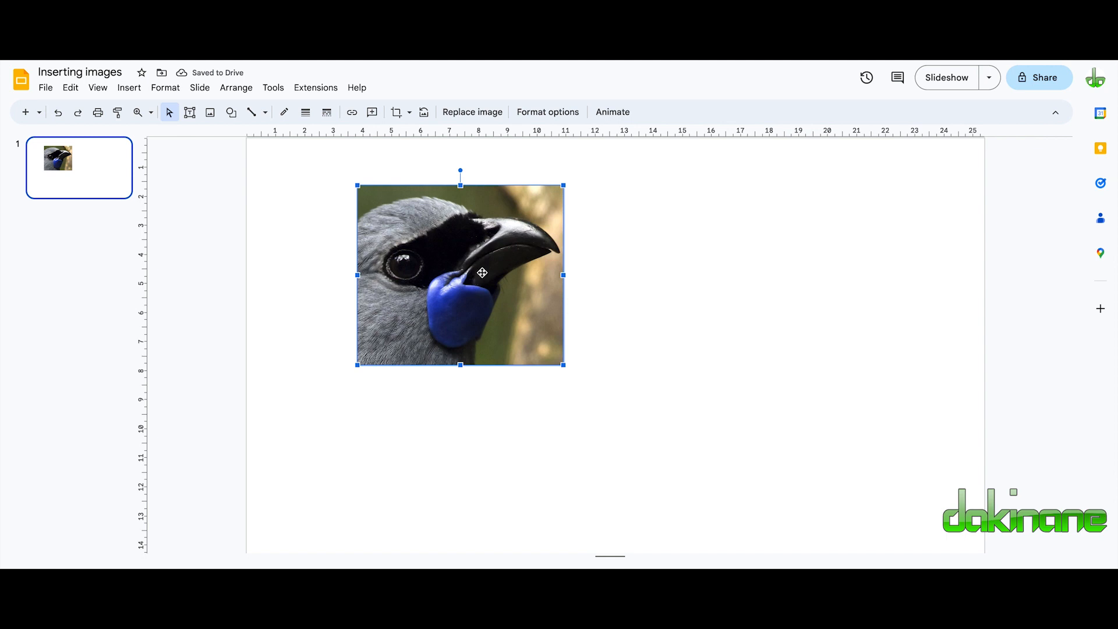
# Step: Set the cropped image's width and height to 7 cm each, and move it near the middle of the slide
pyautogui.rightClick(459, 251)
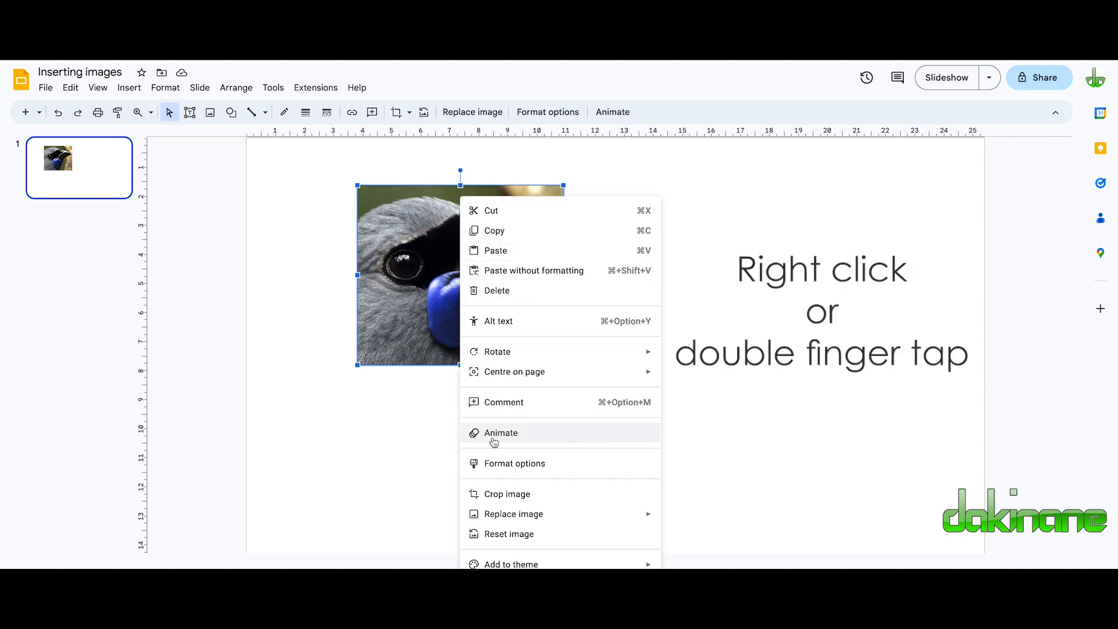
pyautogui.click(511, 465)
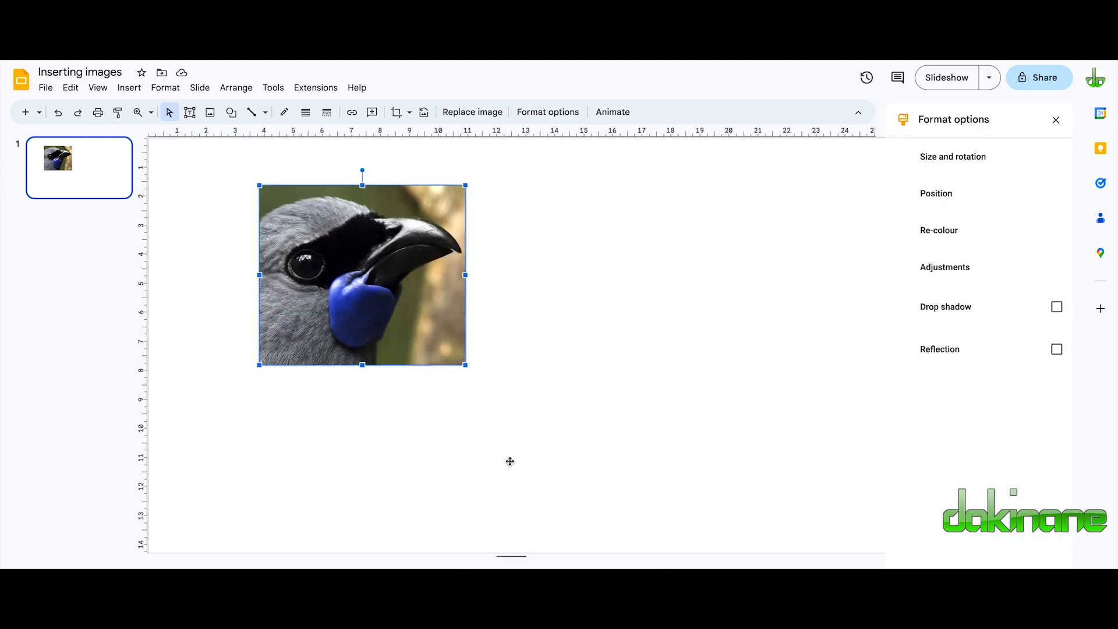
pyautogui.click(951, 163)
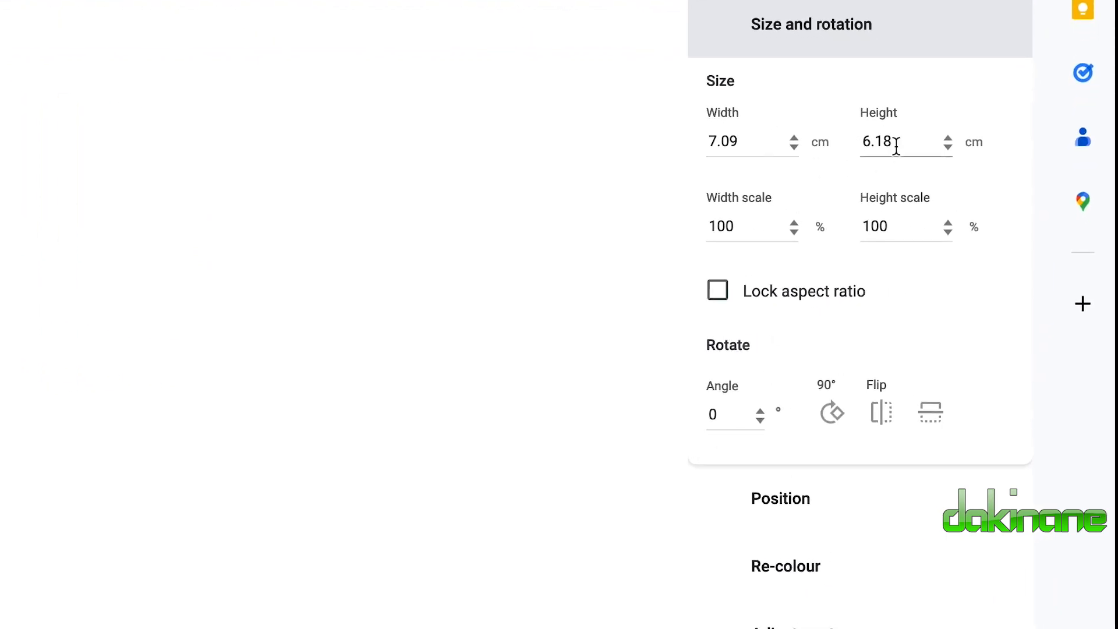
pyautogui.moveTo(746, 142); pyautogui.dragTo(670, 145)
pyautogui.press('BackSpace')
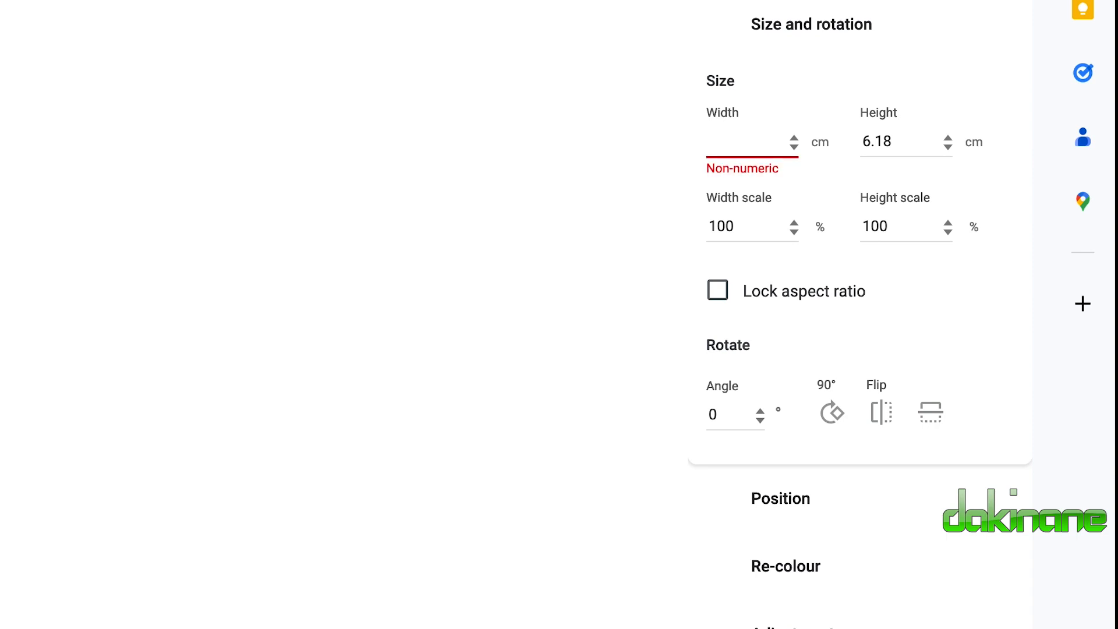
pyautogui.write('7')
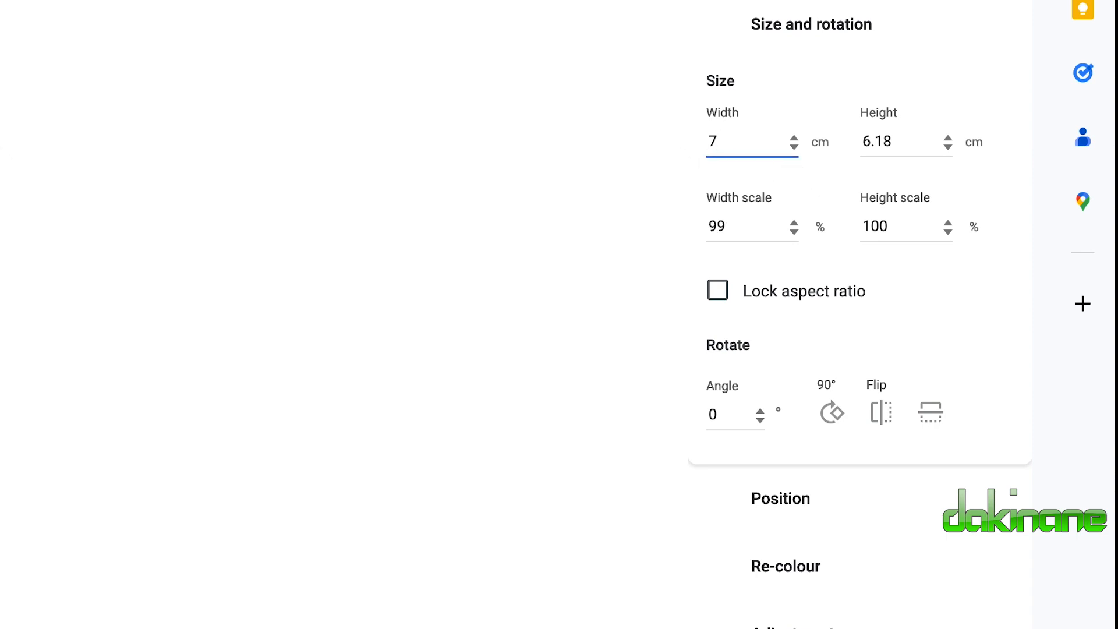
pyautogui.moveTo(894, 142); pyautogui.dragTo(849, 139)
pyautogui.press('BackSpace')
pyautogui.write('7')
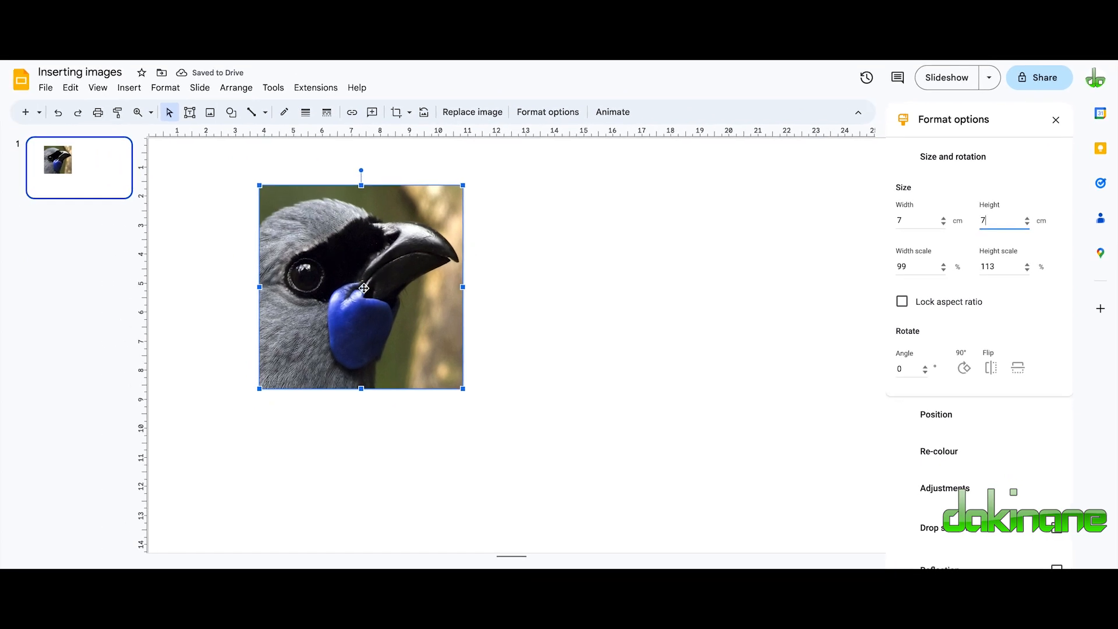
pyautogui.moveTo(344, 299); pyautogui.dragTo(463, 298)
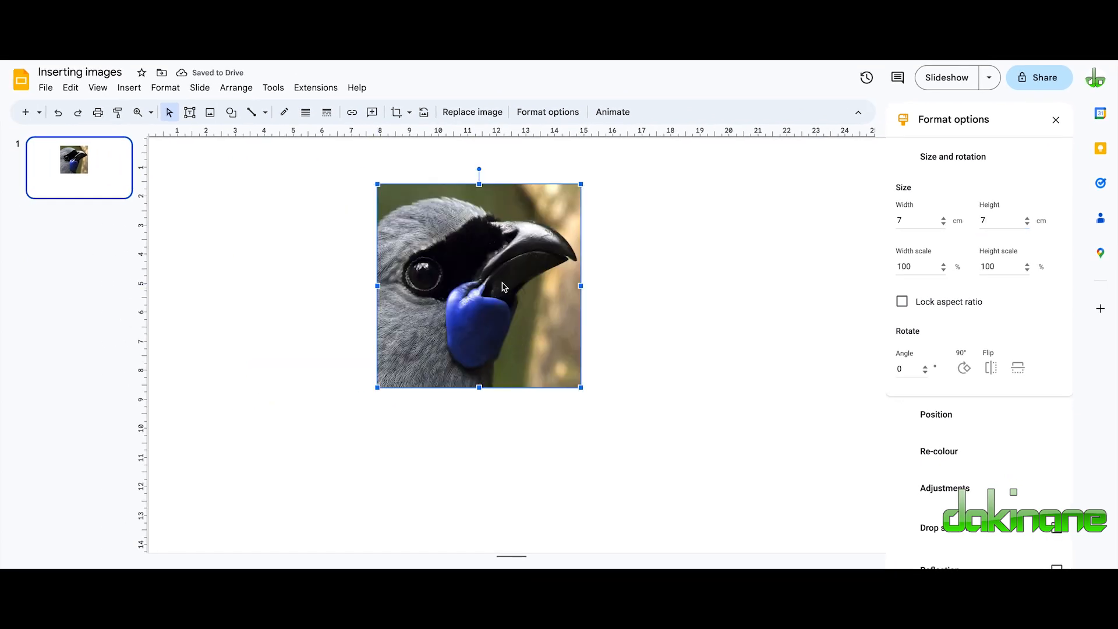
pyautogui.moveTo(477, 289); pyautogui.dragTo(545, 314)
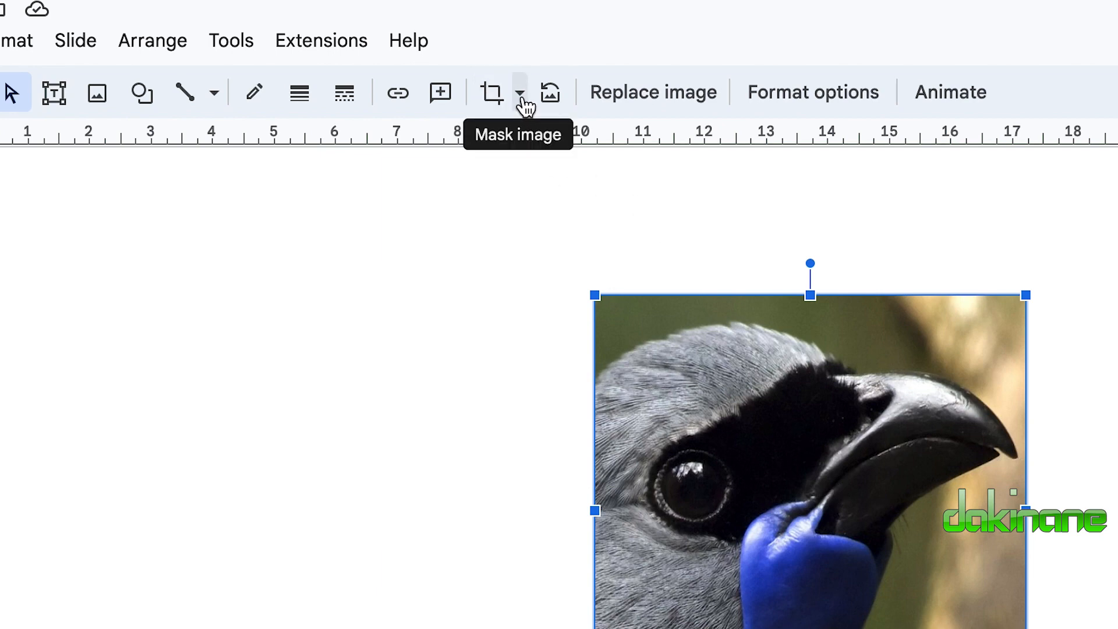
pyautogui.click(520, 95)
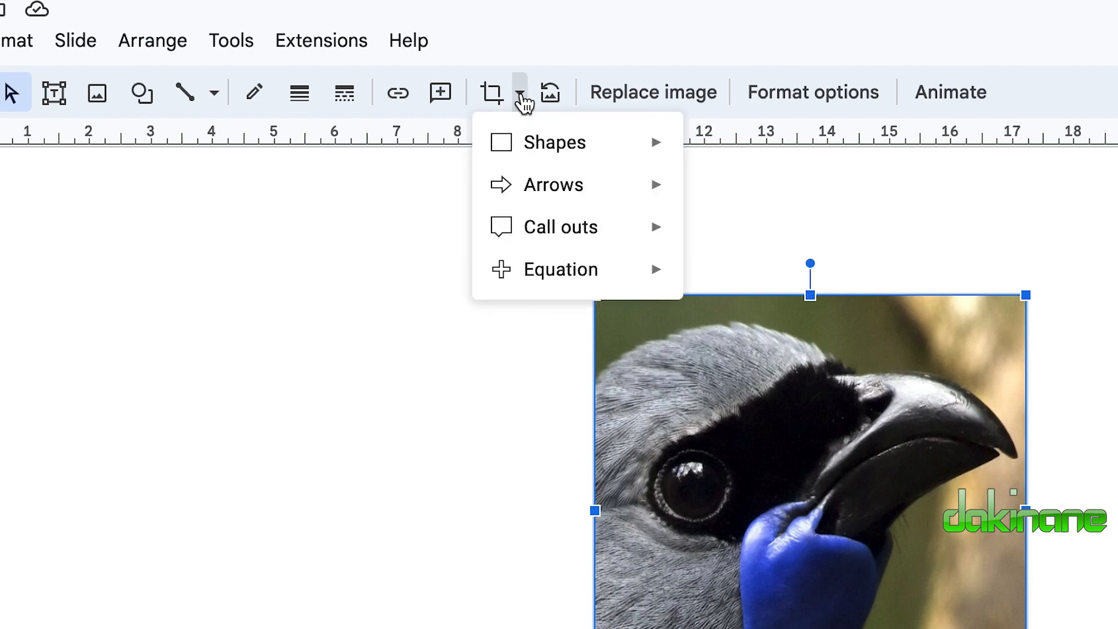
pyautogui.moveTo(527, 139)
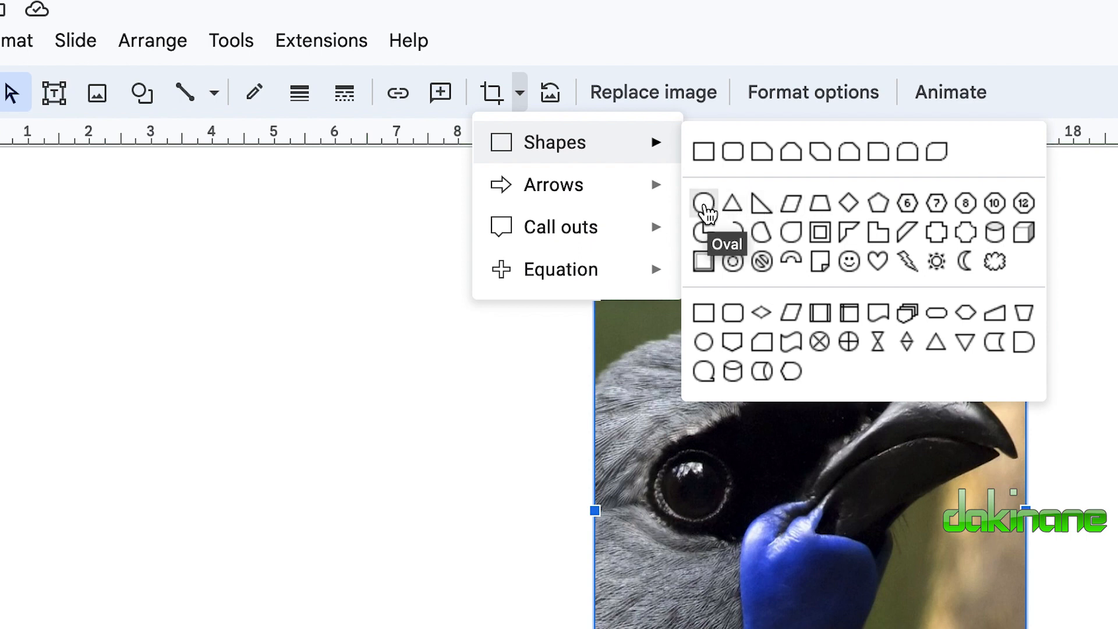
pyautogui.click(411, 527)
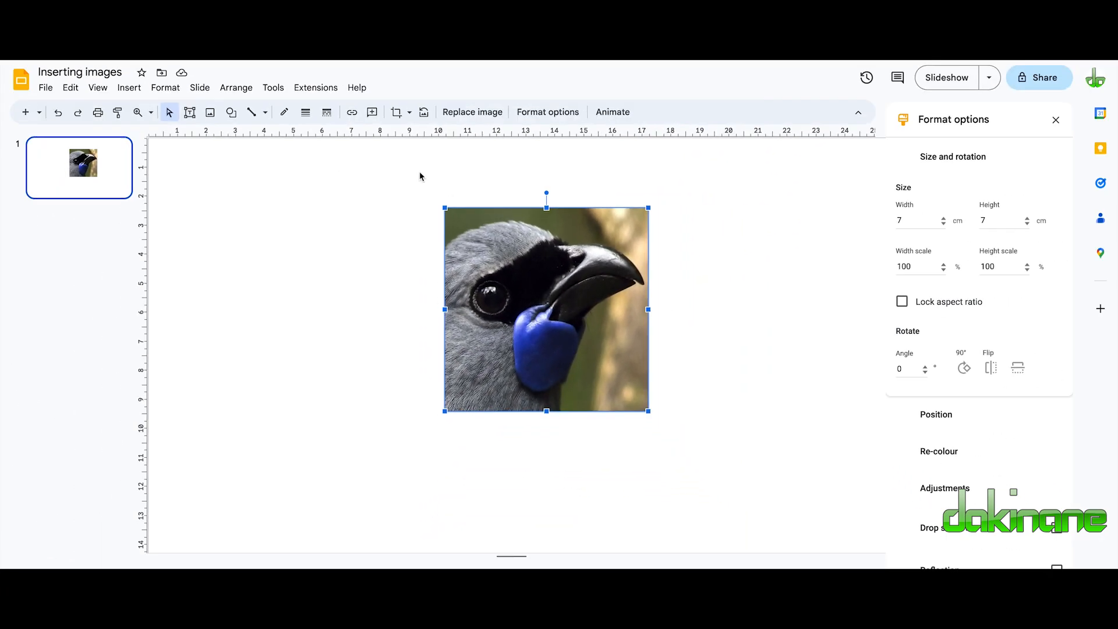
# Step: Mask the square kokako image with the Oval shape and deselect it
pyautogui.click(410, 113)
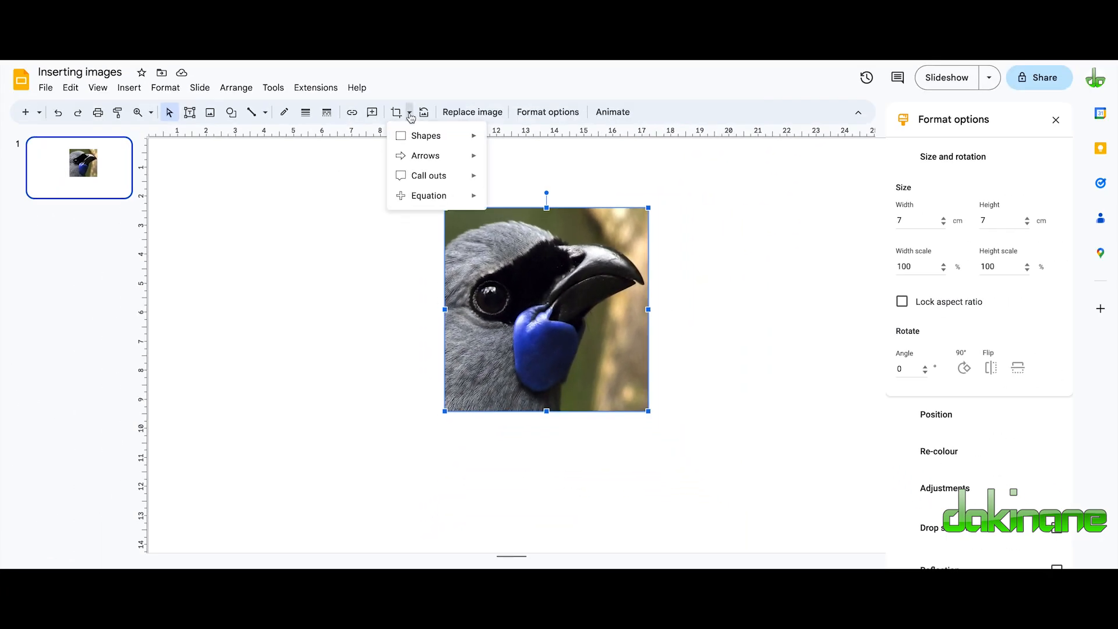
pyautogui.moveTo(415, 142)
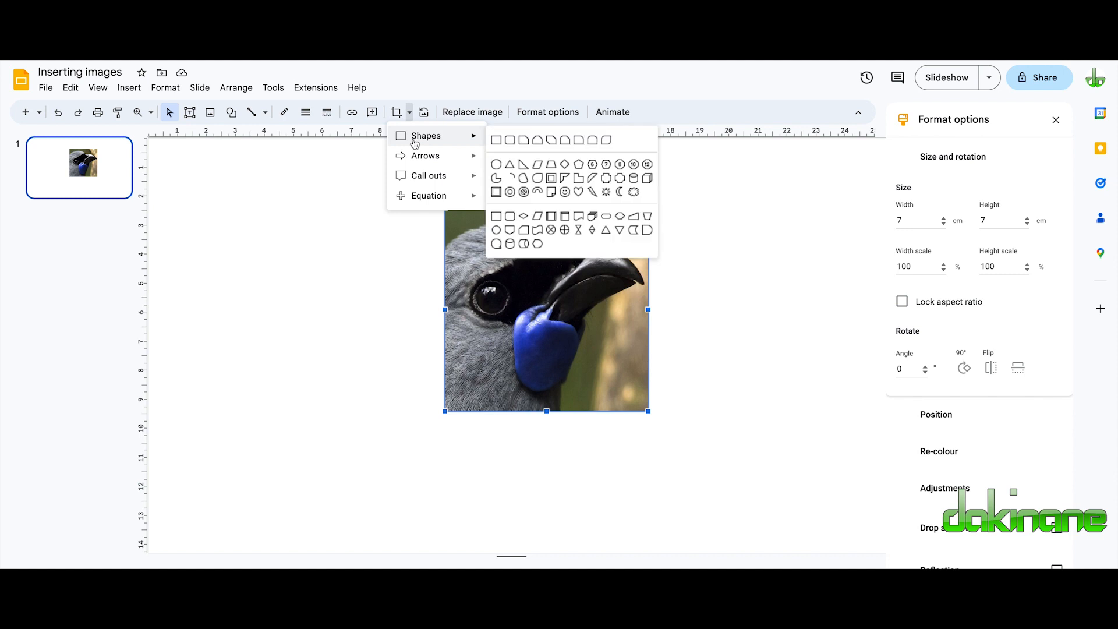
pyautogui.click(496, 166)
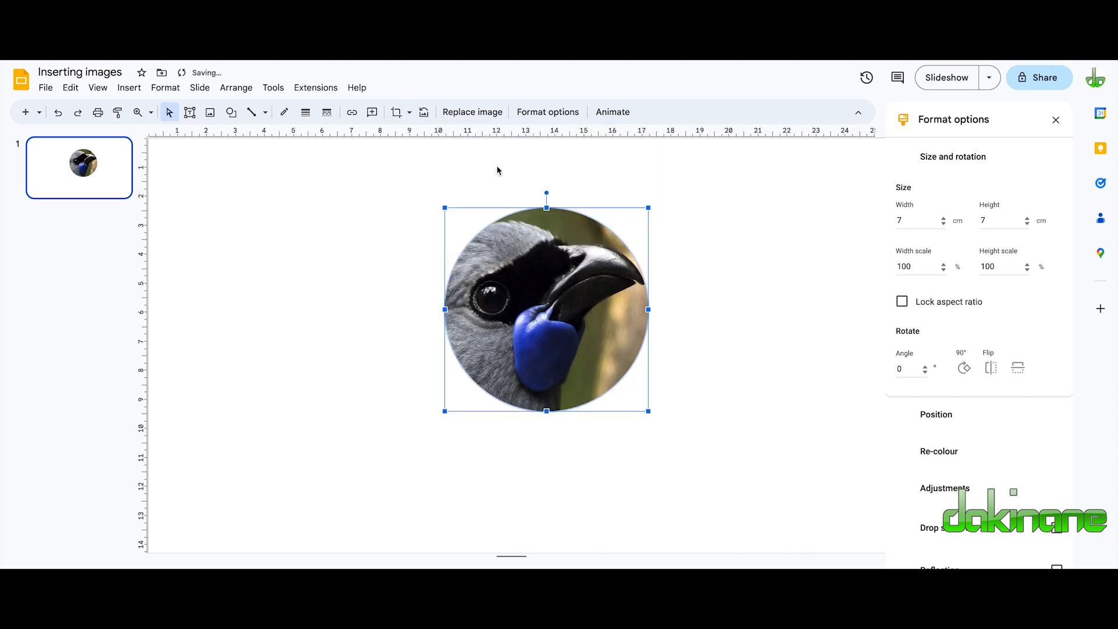
pyautogui.click(746, 304)
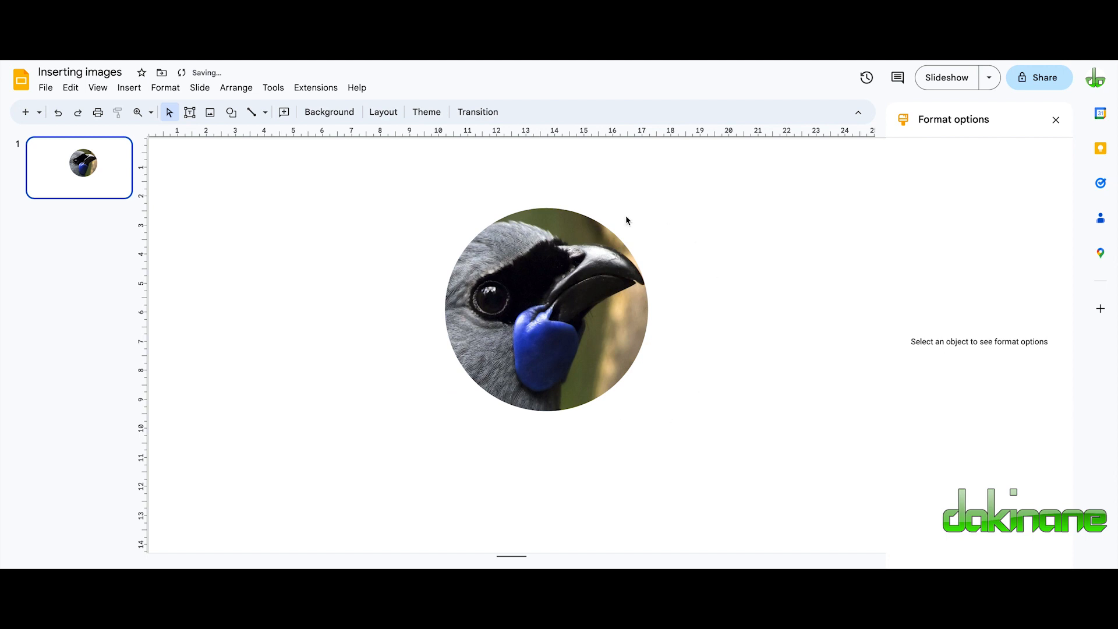
# Step: Move the circular kokako image to the slide's upper left area and set its width and height to 5 cm each
pyautogui.moveTo(591, 327); pyautogui.dragTo(371, 306)
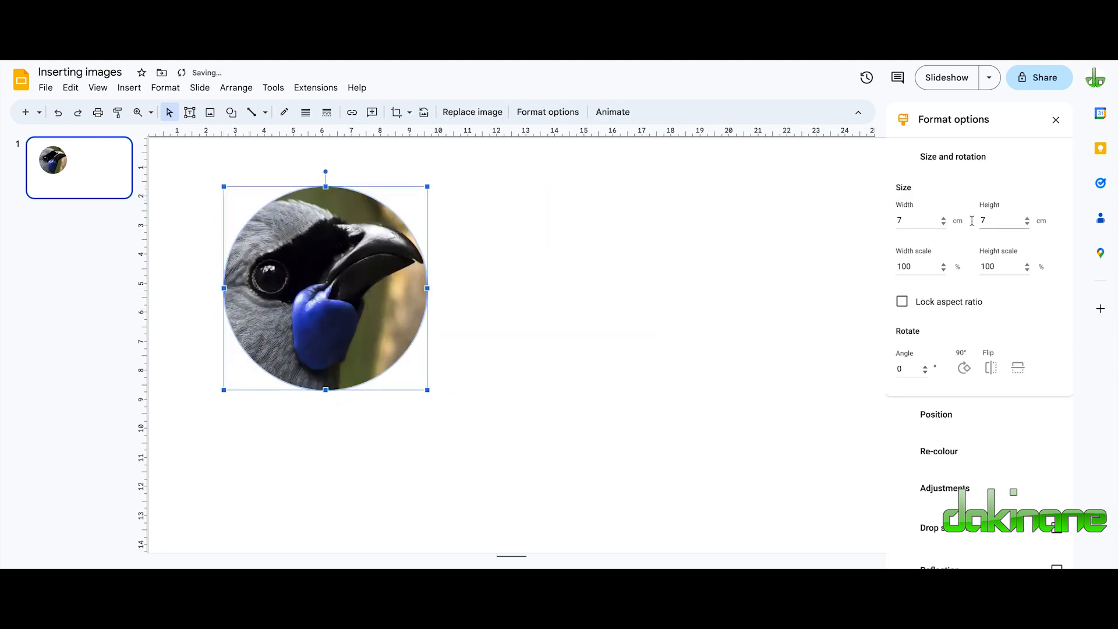
pyautogui.press('BackSpace')
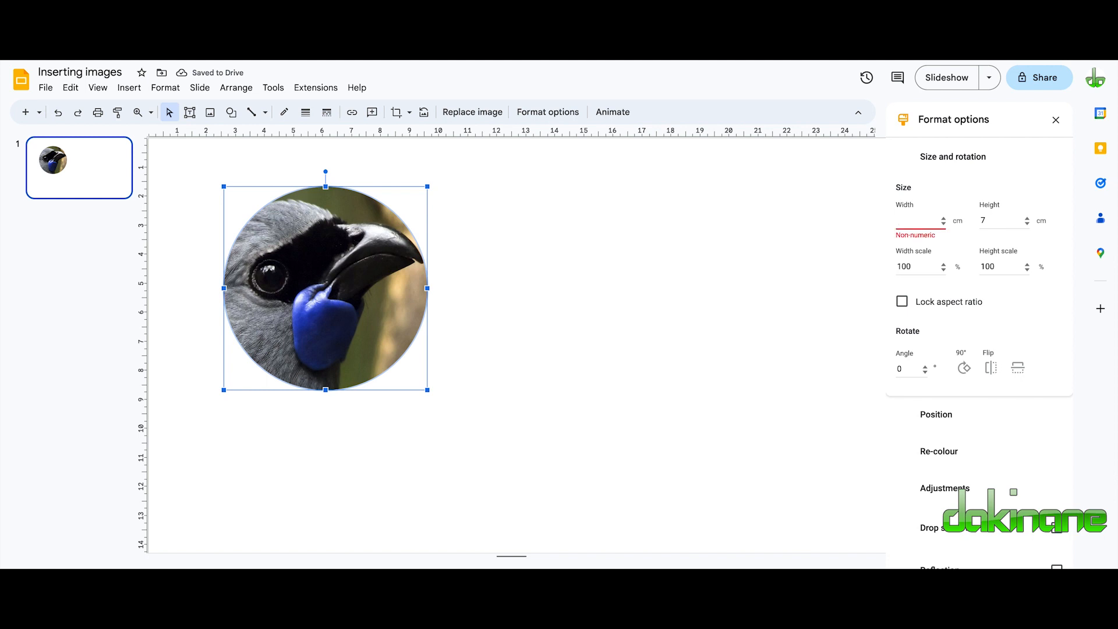
pyautogui.write('5')
pyautogui.click(994, 221)
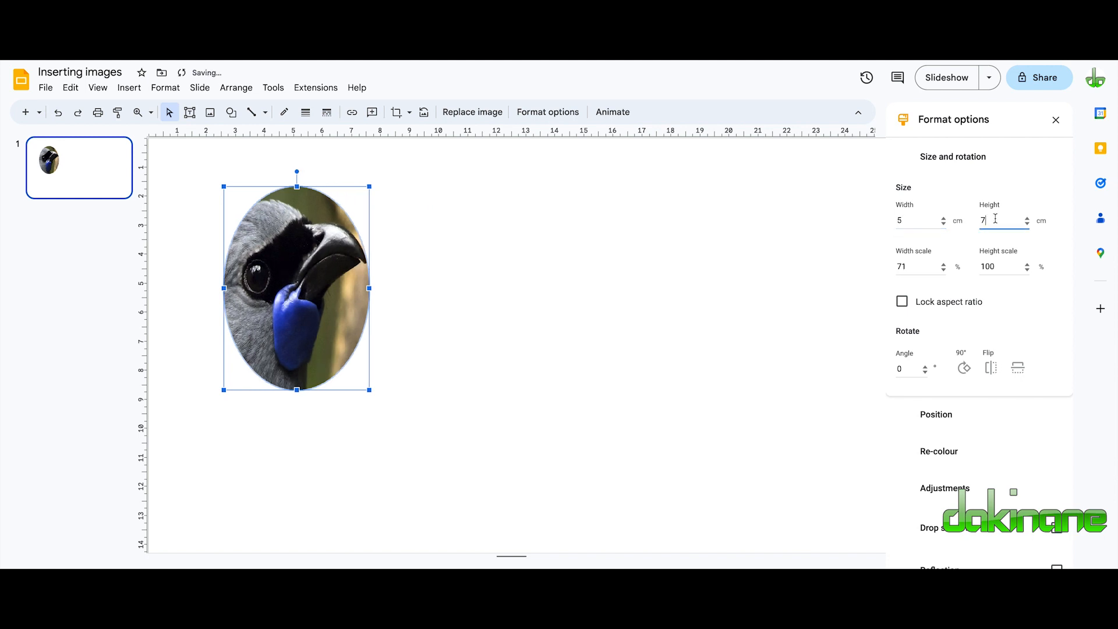
pyautogui.press('BackSpace')
pyautogui.write('5')
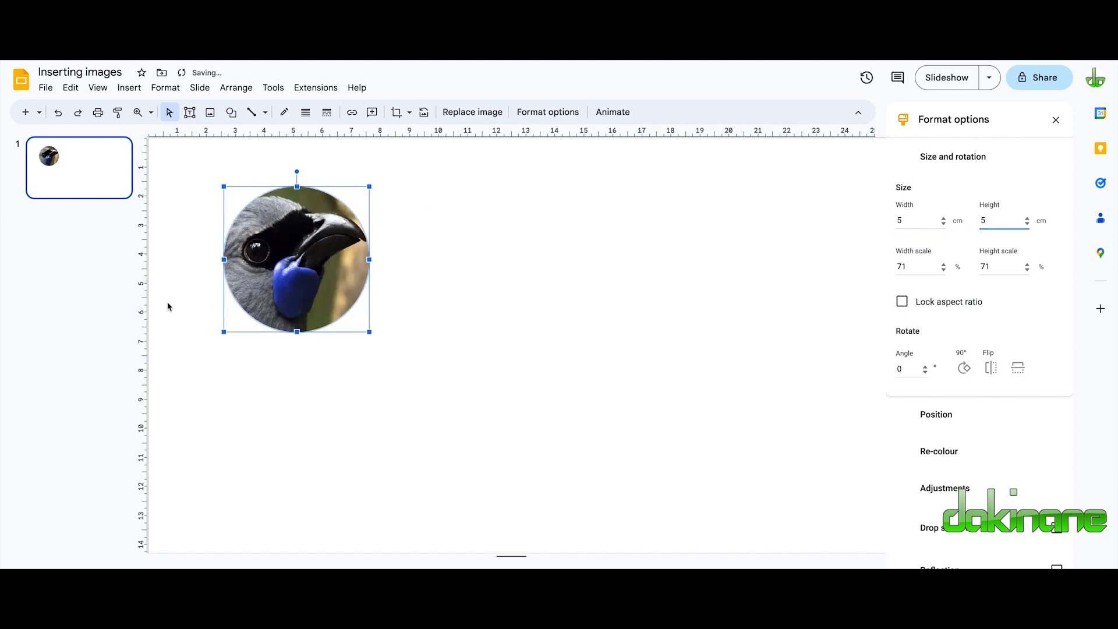
# Step: Move the circular kokako image to the slide's upper middle area and keep it selected
pyautogui.moveTo(280, 266); pyautogui.dragTo(473, 267)
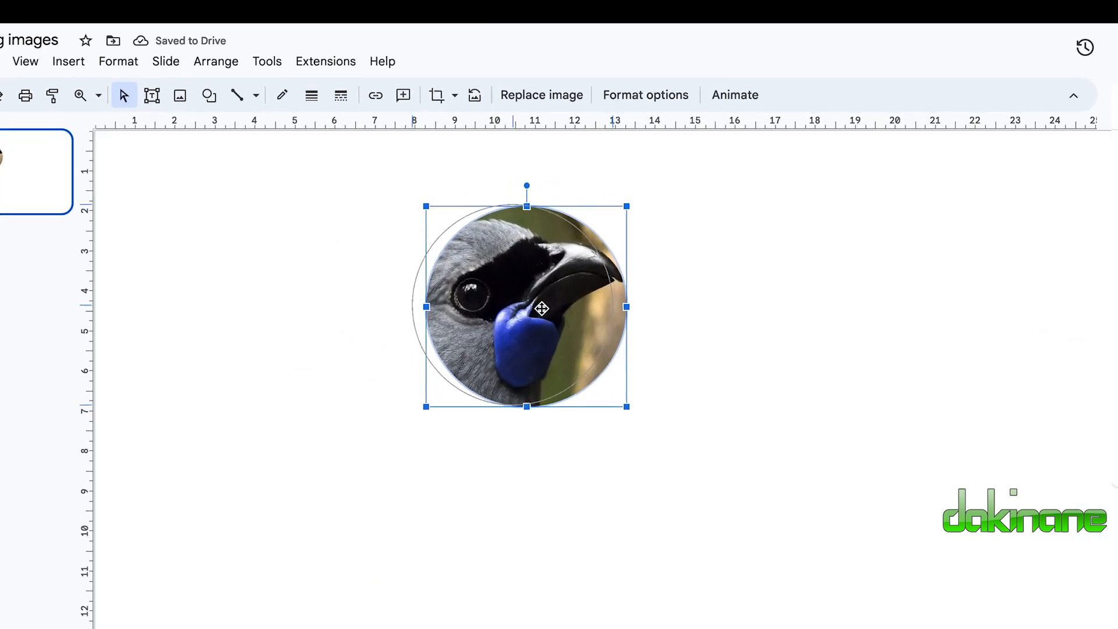
pyautogui.moveTo(542, 309); pyautogui.dragTo(556, 312)
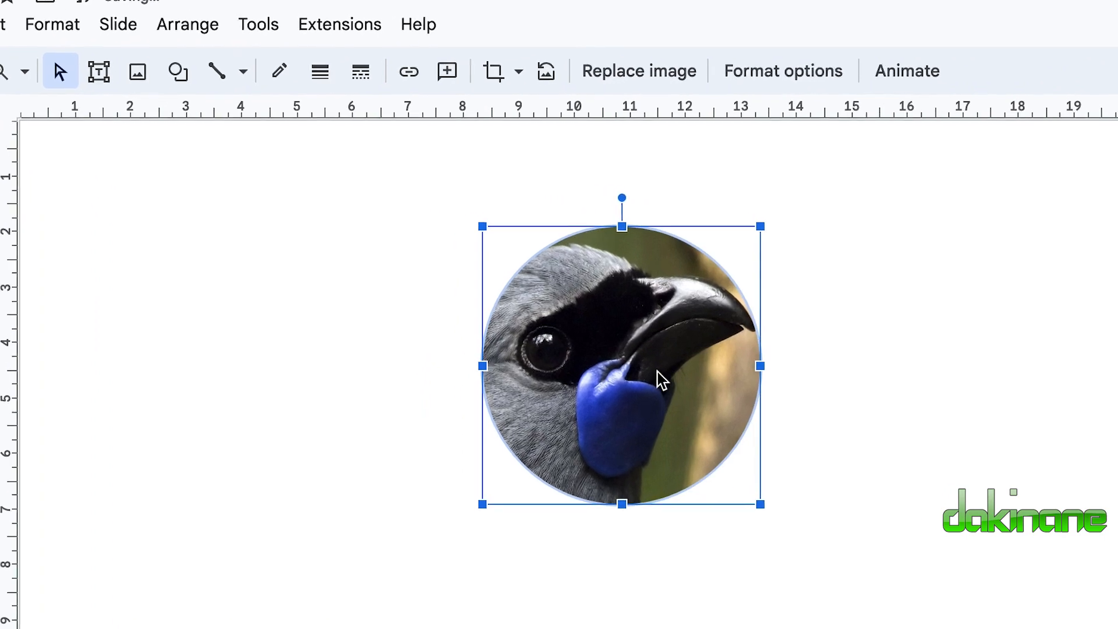
pyautogui.click(704, 332)
pyautogui.click(670, 385)
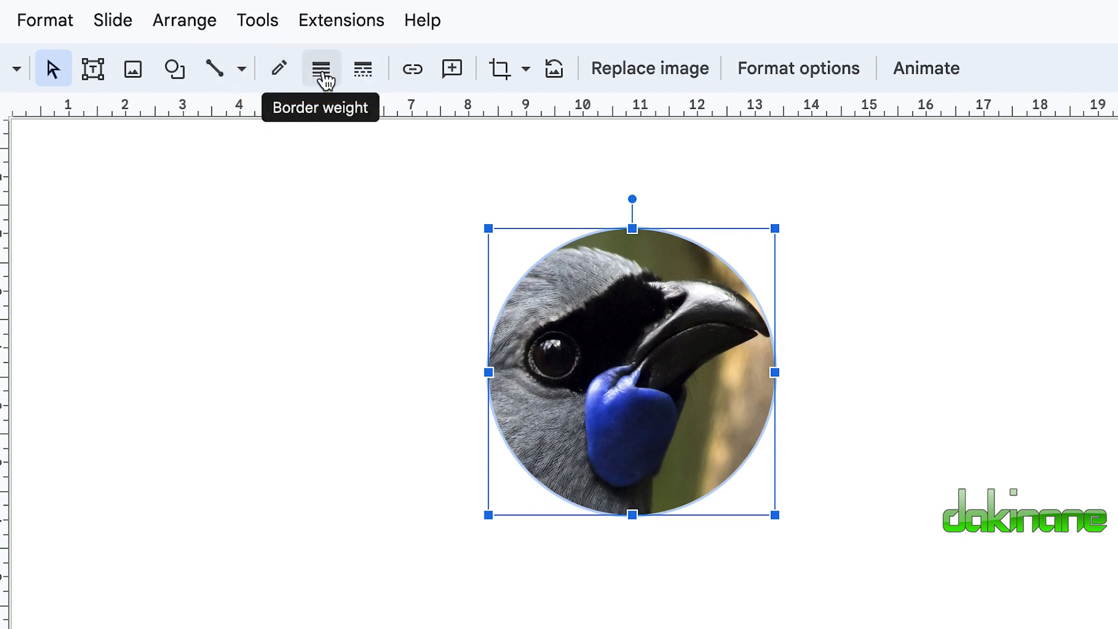
# Step: Add a 3px border to the circular kokako image, colour it orange and thicken it to 4px
pyautogui.click(321, 69)
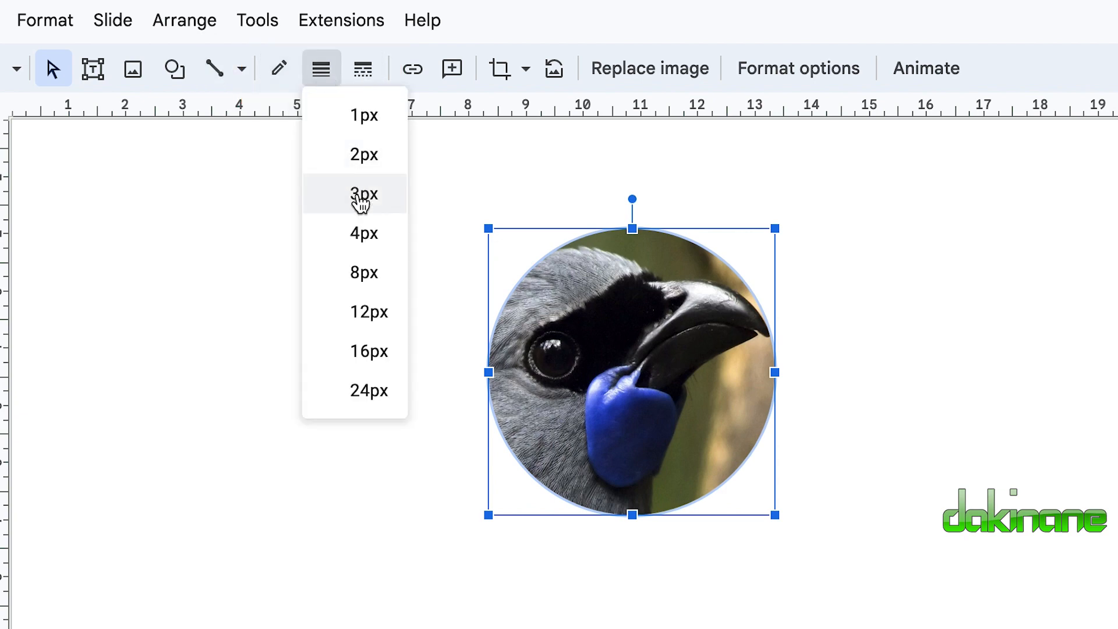
pyautogui.click(363, 198)
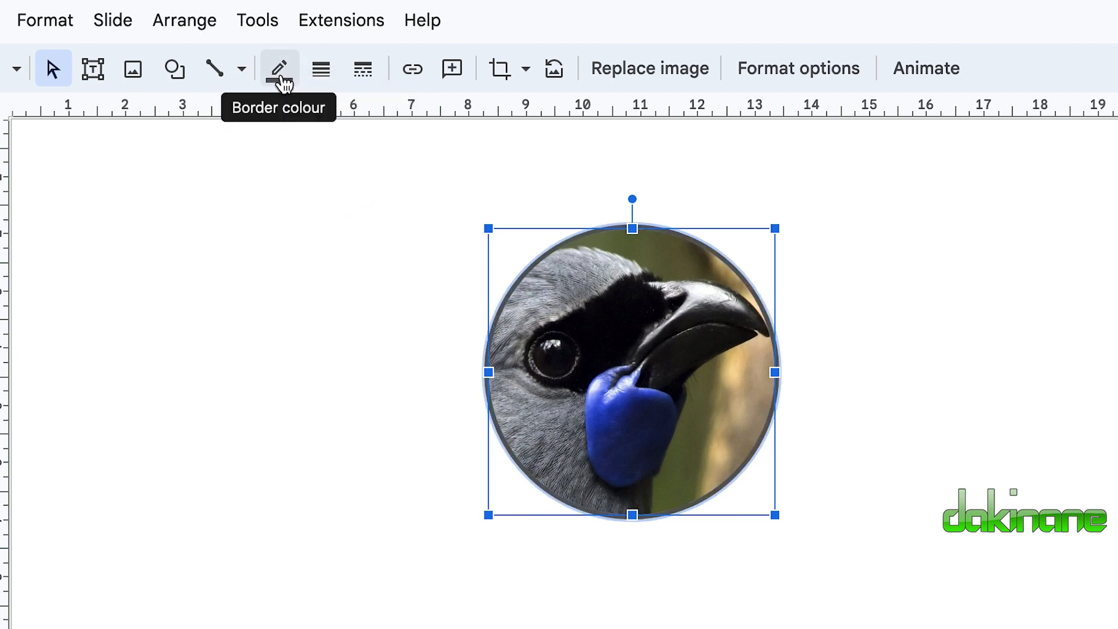
pyautogui.click(280, 71)
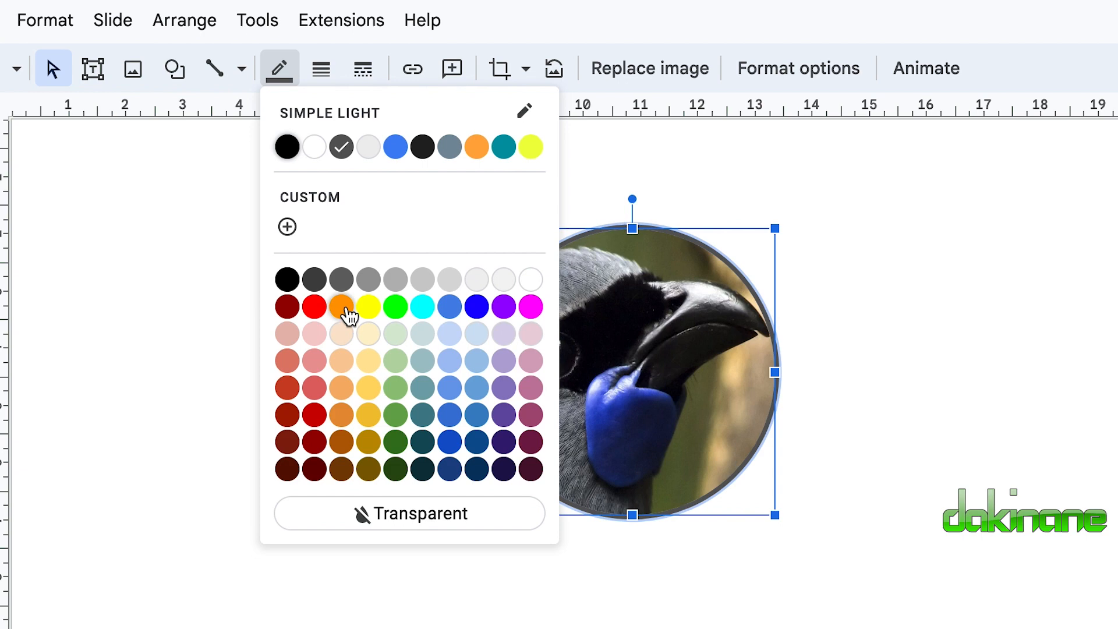
pyautogui.click(345, 309)
pyautogui.click(323, 81)
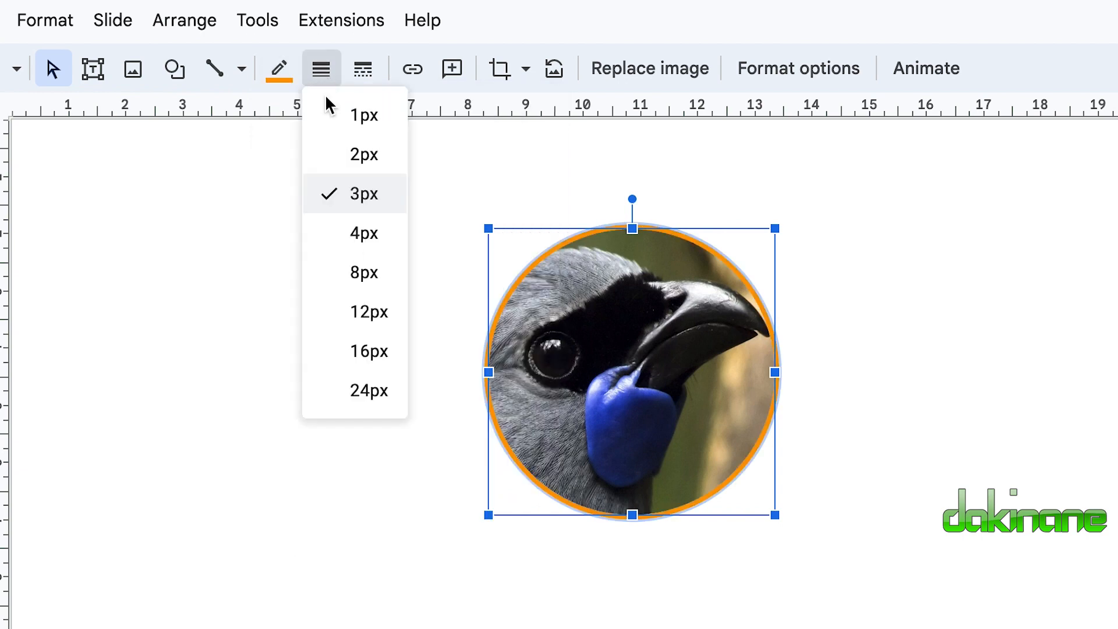
pyautogui.click(354, 236)
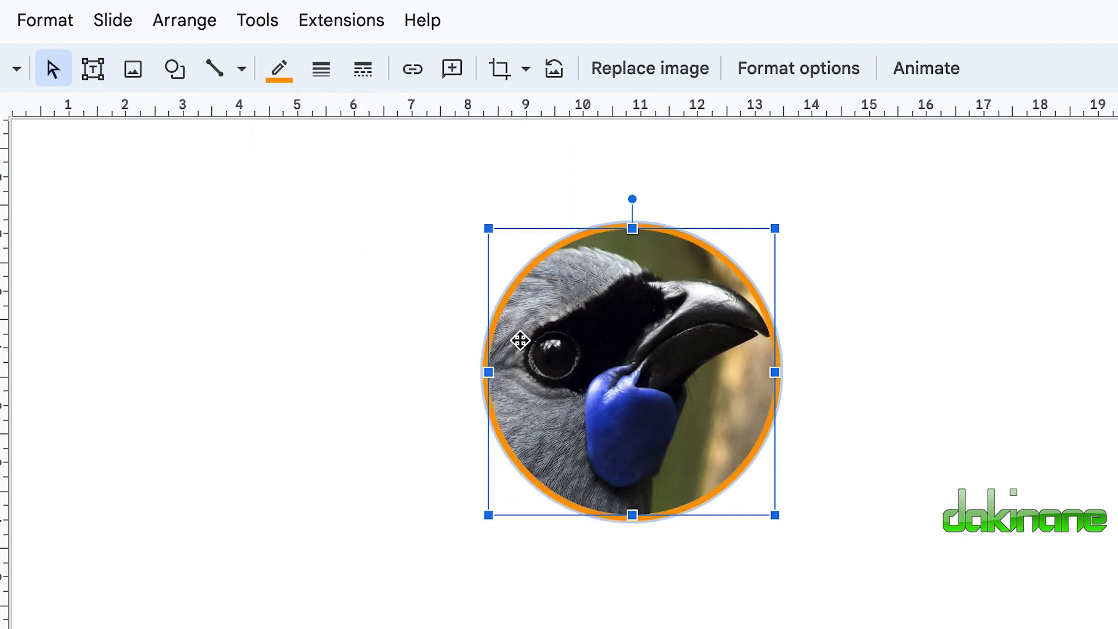
pyautogui.click(867, 489)
# Step: Move the orange-bordered kokako image back to the slide's upper left area and close the format options
pyautogui.moveTo(687, 390); pyautogui.dragTo(396, 373)
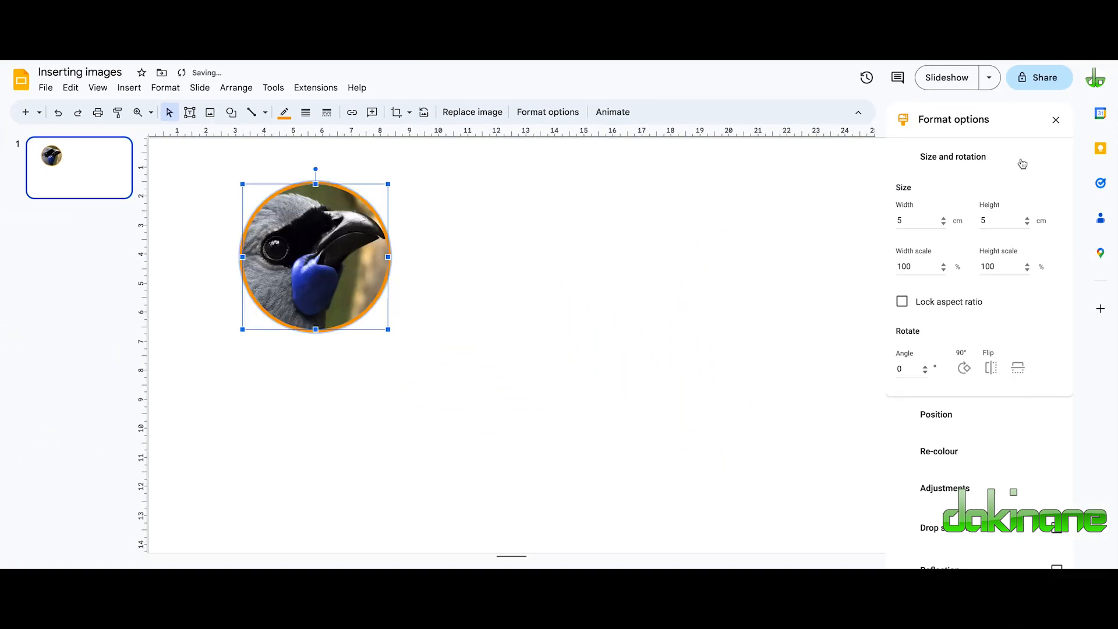
pyautogui.click(1056, 121)
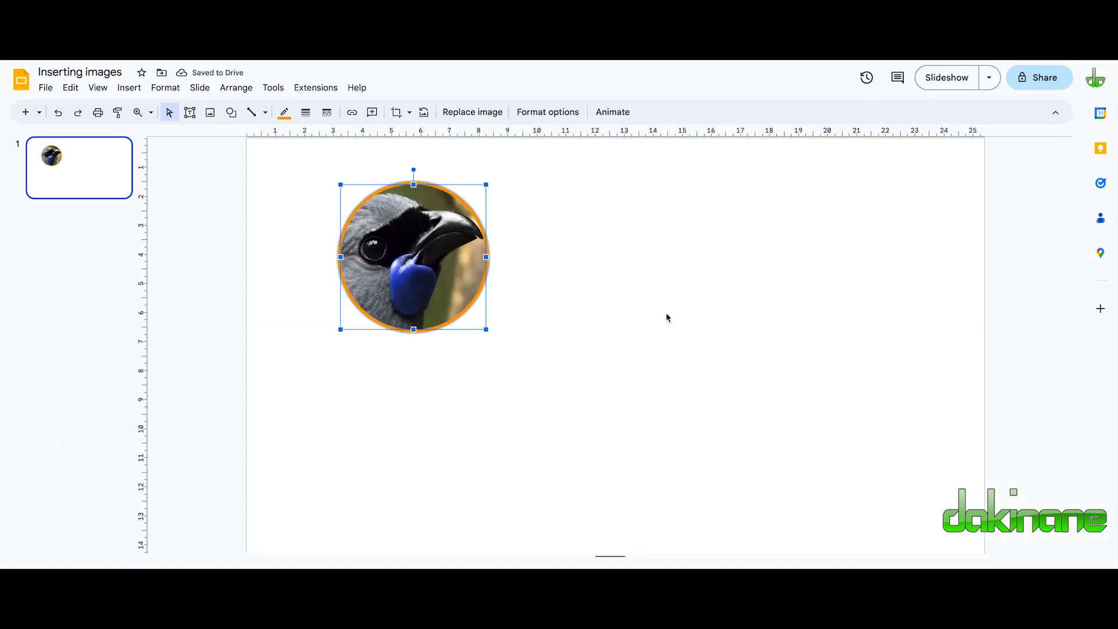
pyautogui.click(584, 278)
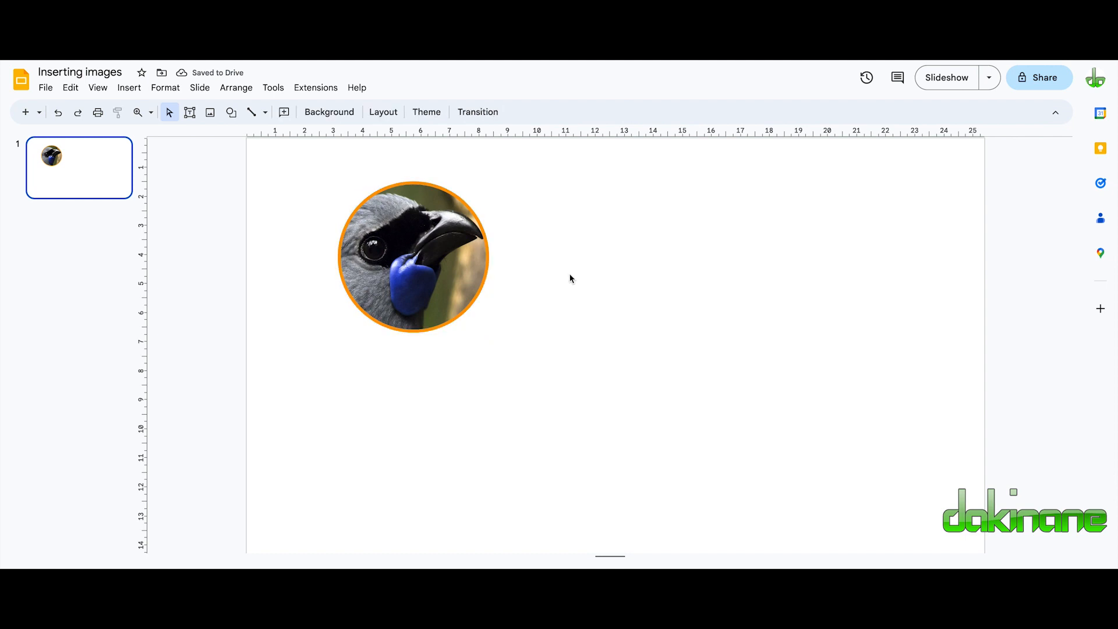
# Step: Add a black drop shadow to the kokako image, increasing its distance and blur radius and slightly reducing its angle and opacity
pyautogui.rightClick(408, 262)
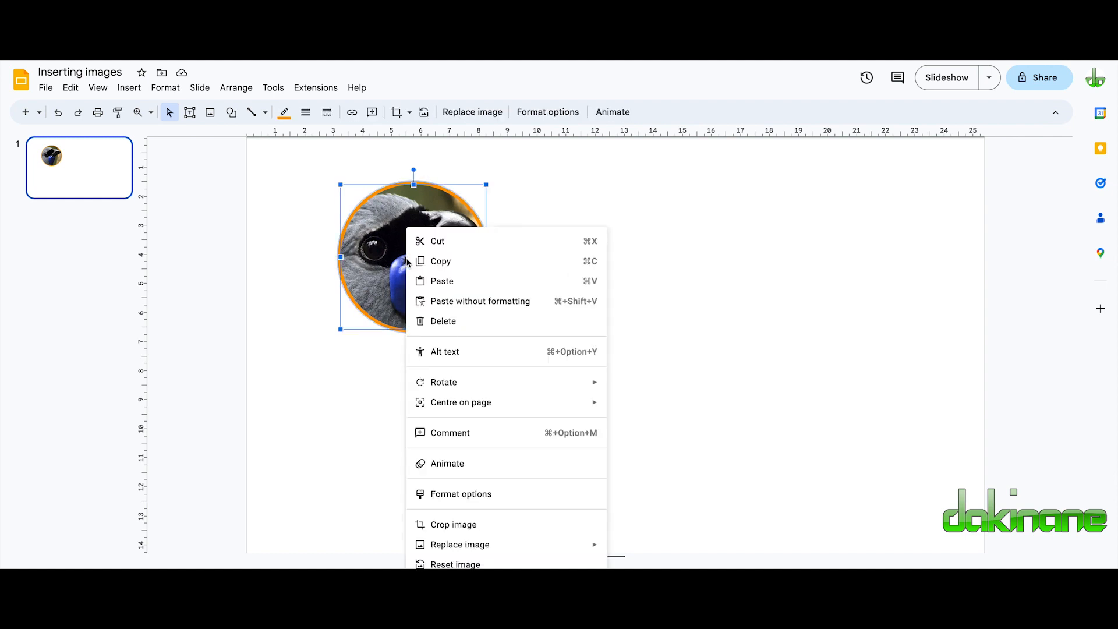
pyautogui.click(459, 494)
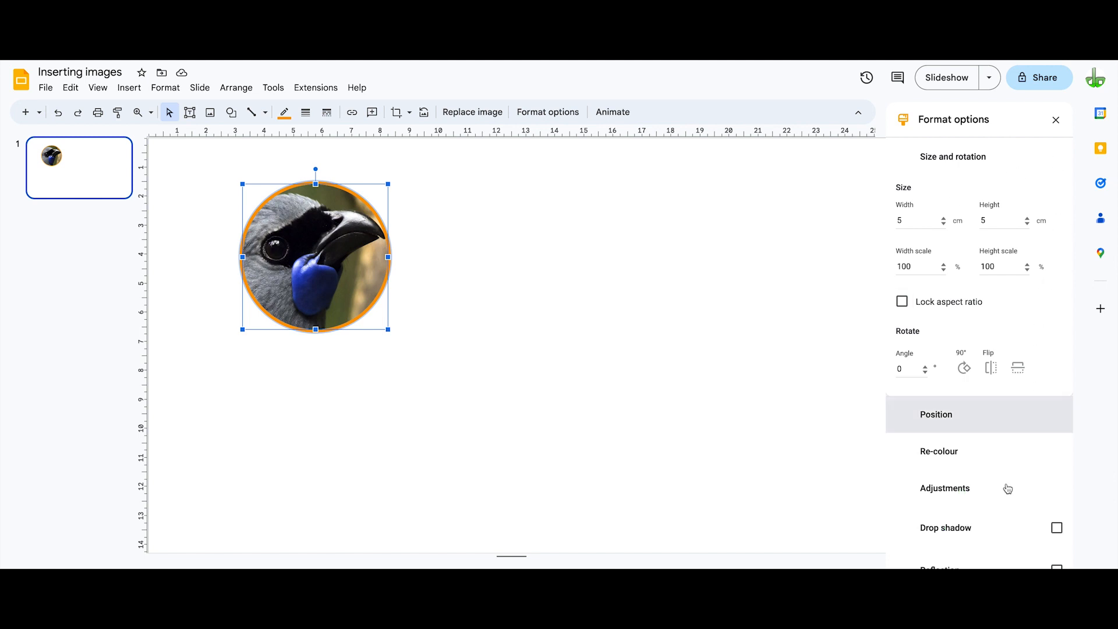
pyautogui.click(1057, 530)
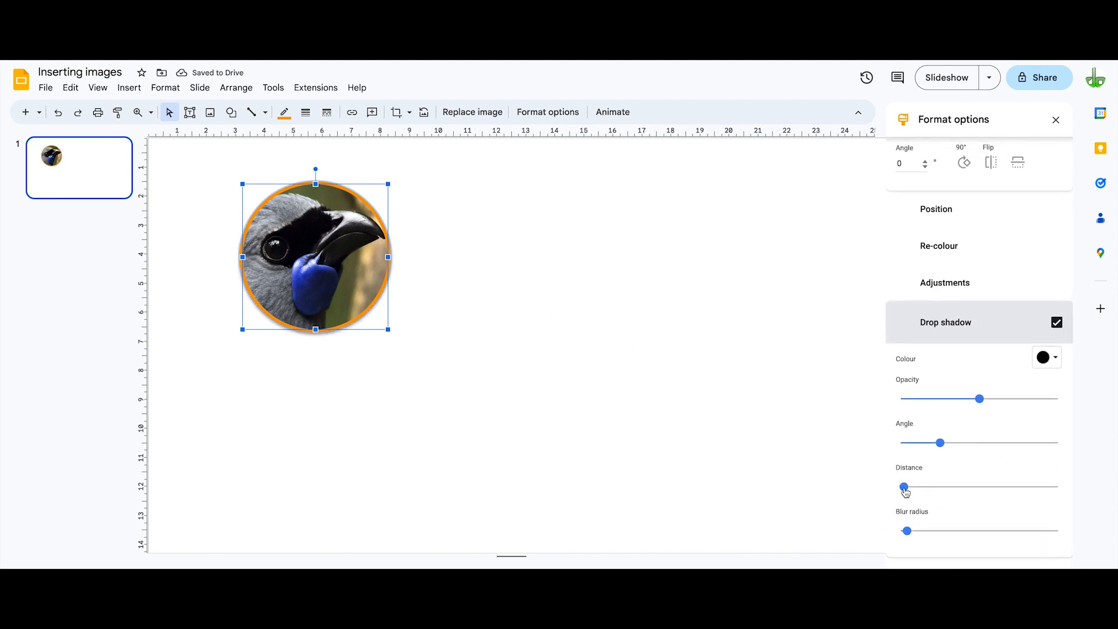
pyautogui.moveTo(905, 492)
pyautogui.mouseDown()
pyautogui.moveTo(979, 494)
pyautogui.moveTo(919, 489)
pyautogui.mouseUp()
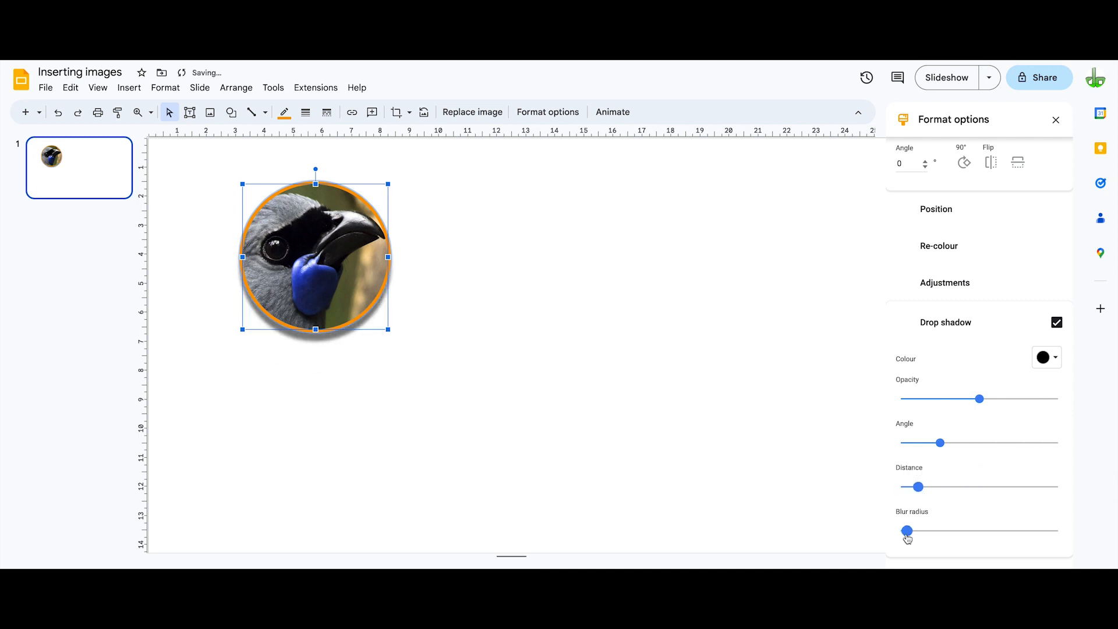
pyautogui.moveTo(906, 534); pyautogui.dragTo(919, 531)
pyautogui.moveTo(942, 445)
pyautogui.mouseDown()
pyautogui.moveTo(1001, 442)
pyautogui.moveTo(931, 443)
pyautogui.mouseUp()
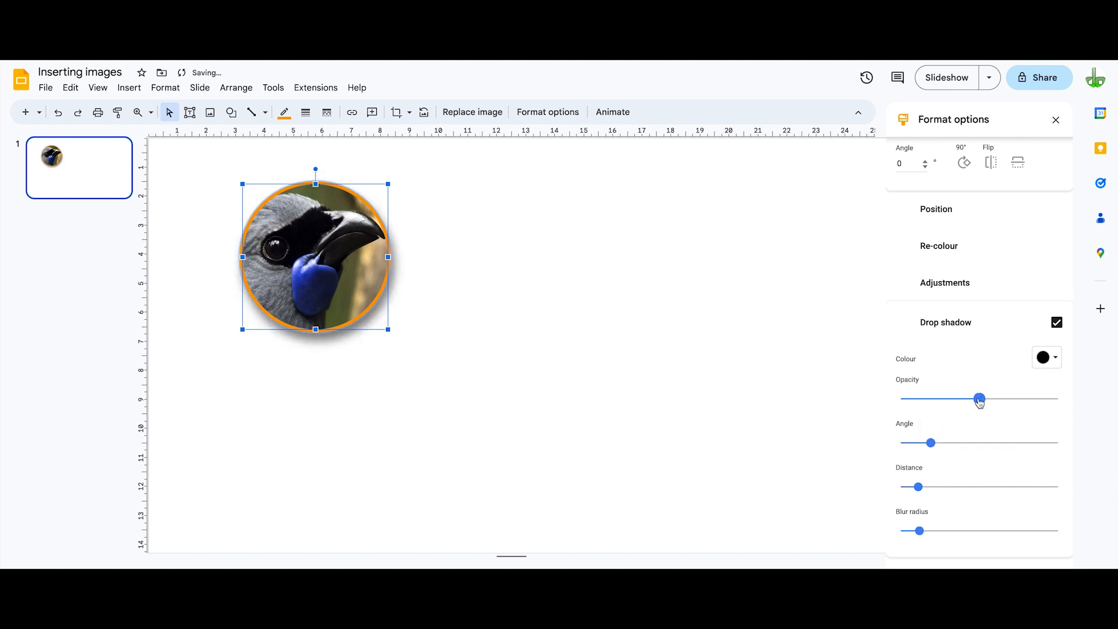
pyautogui.moveTo(978, 400); pyautogui.dragTo(963, 400)
pyautogui.click(741, 354)
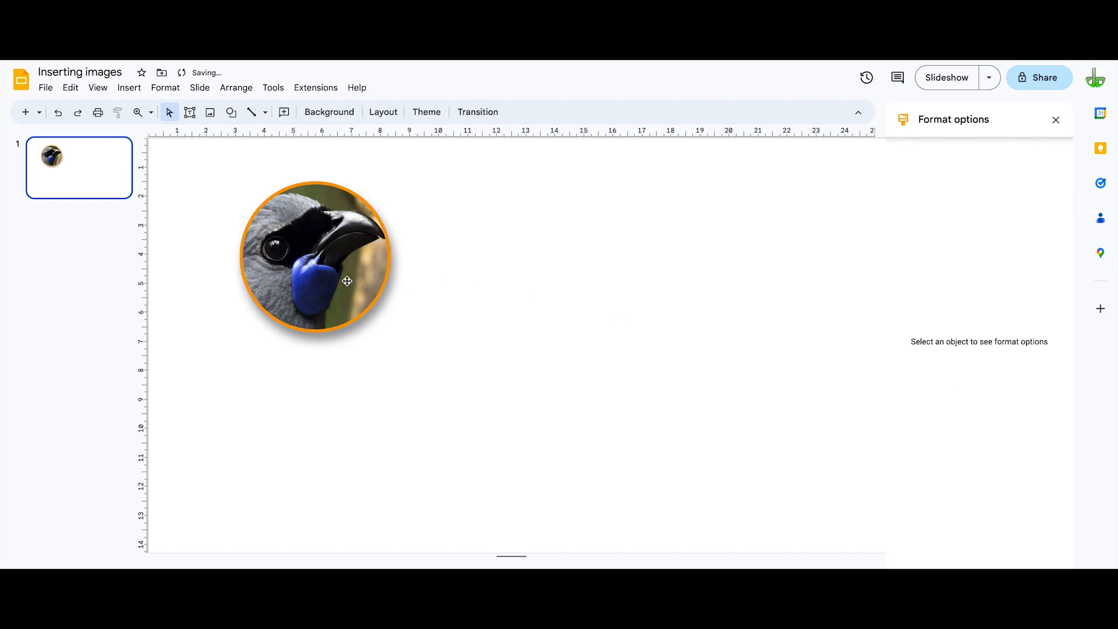
# Step: Move the shadowed kokako image to the middle of the slide and back to the upper left area
pyautogui.click(379, 286)
pyautogui.moveTo(378, 286); pyautogui.dragTo(606, 294)
pyautogui.click(712, 338)
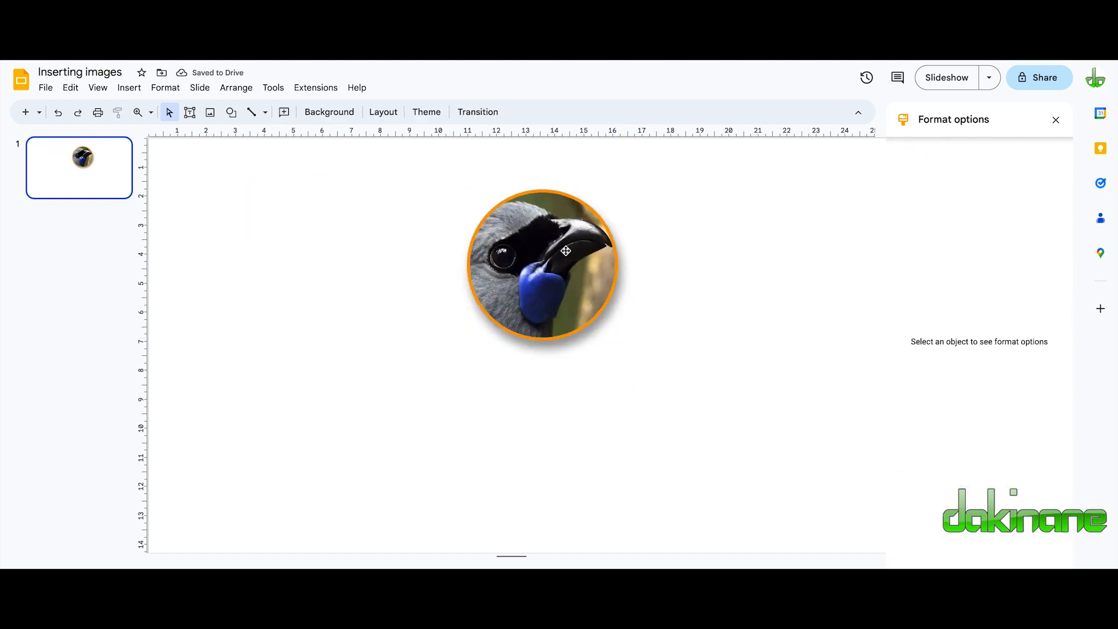
pyautogui.moveTo(557, 274); pyautogui.dragTo(339, 267)
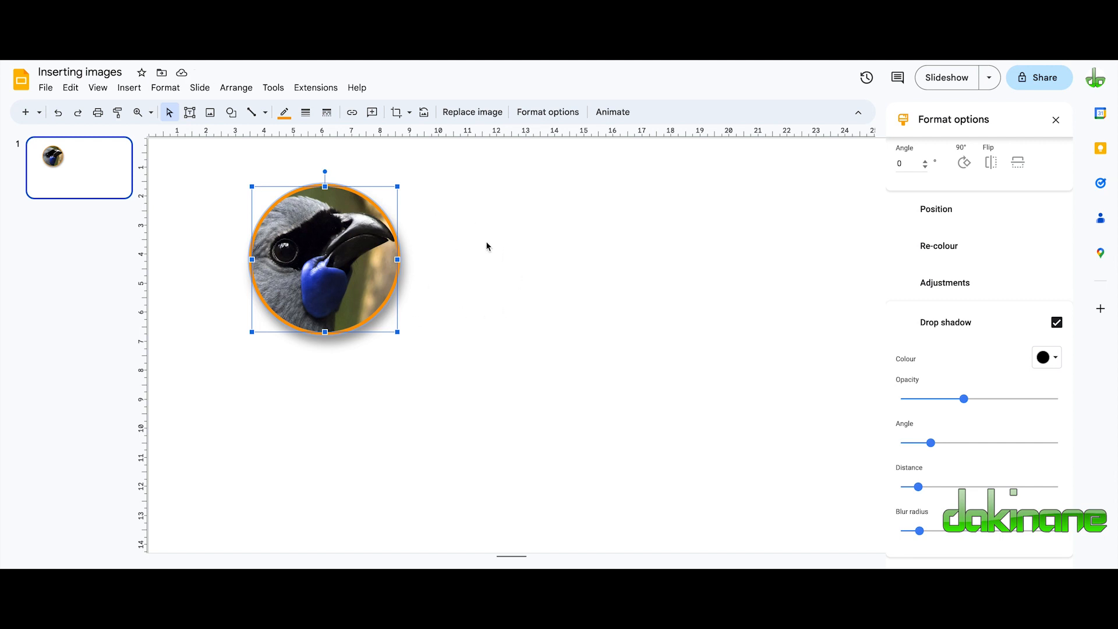
pyautogui.click(469, 303)
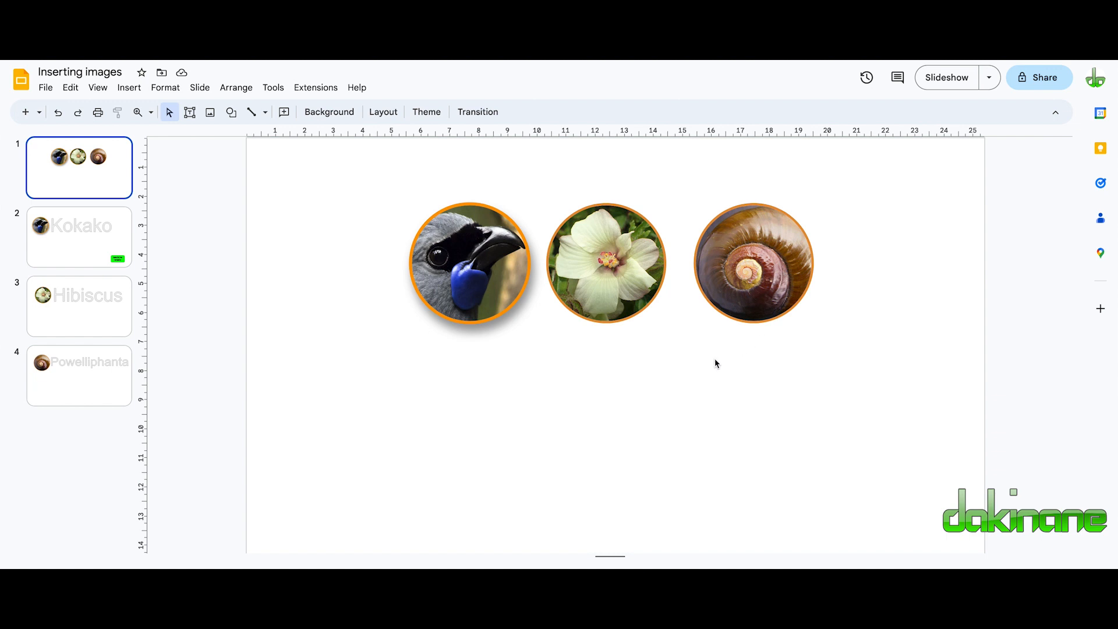
# Step: Look through the Kokako, Hibiscus and Powelliphanta slides and return to slide 1
pyautogui.click(67, 239)
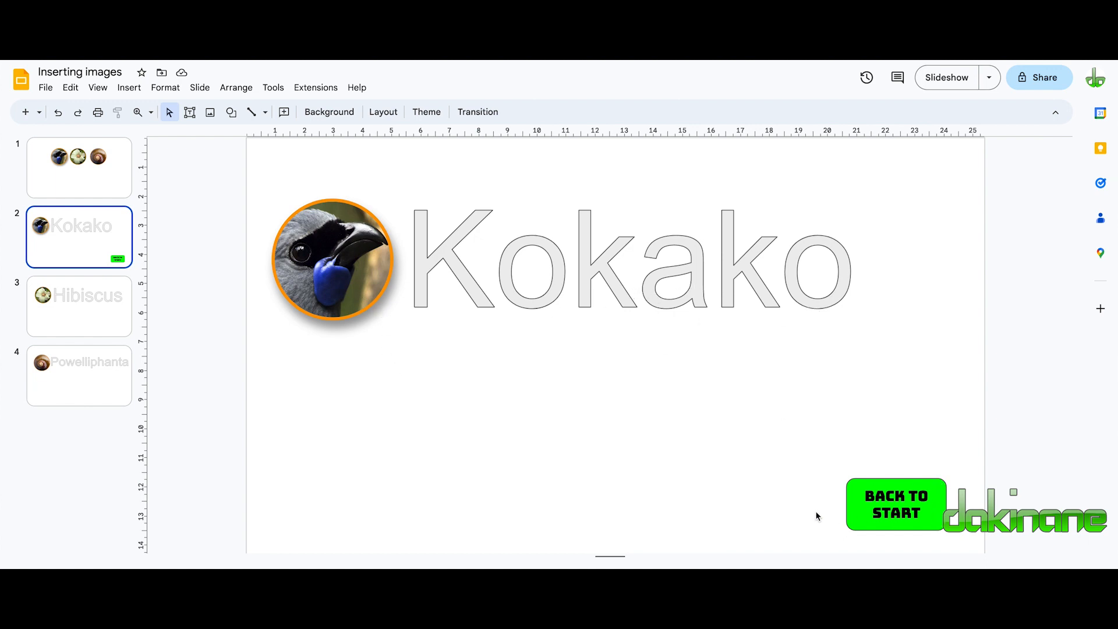
pyautogui.click(112, 309)
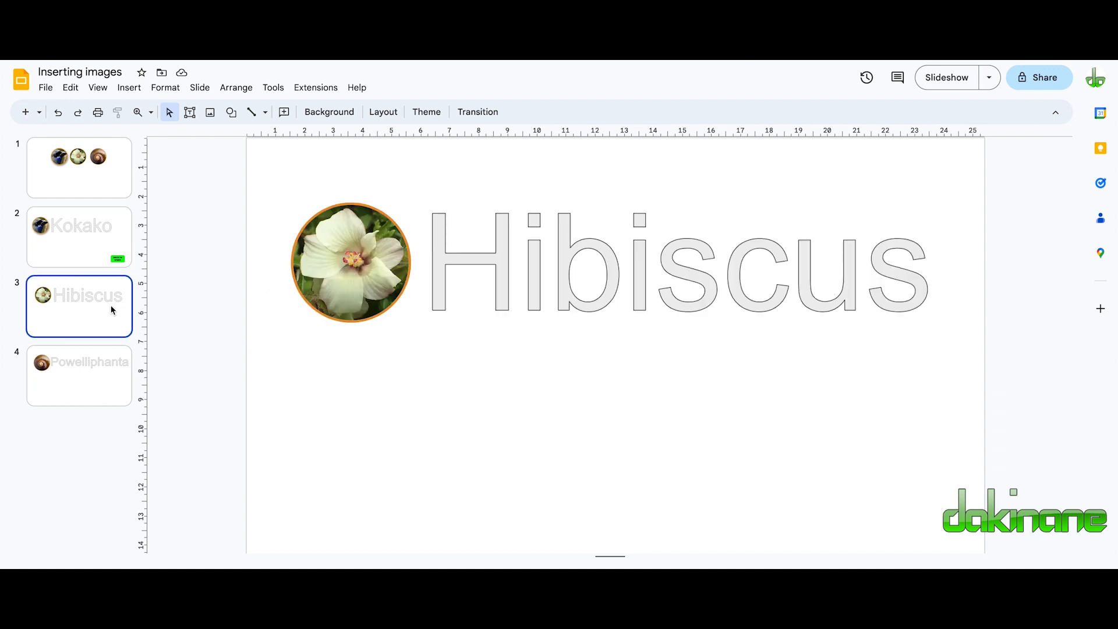
pyautogui.click(95, 387)
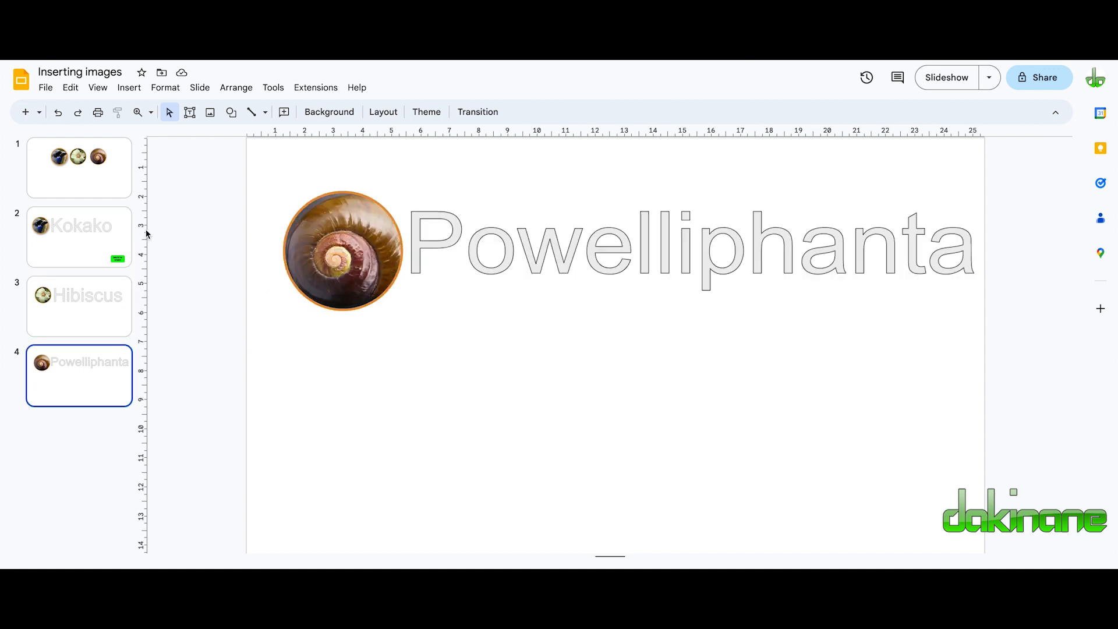
pyautogui.click(104, 181)
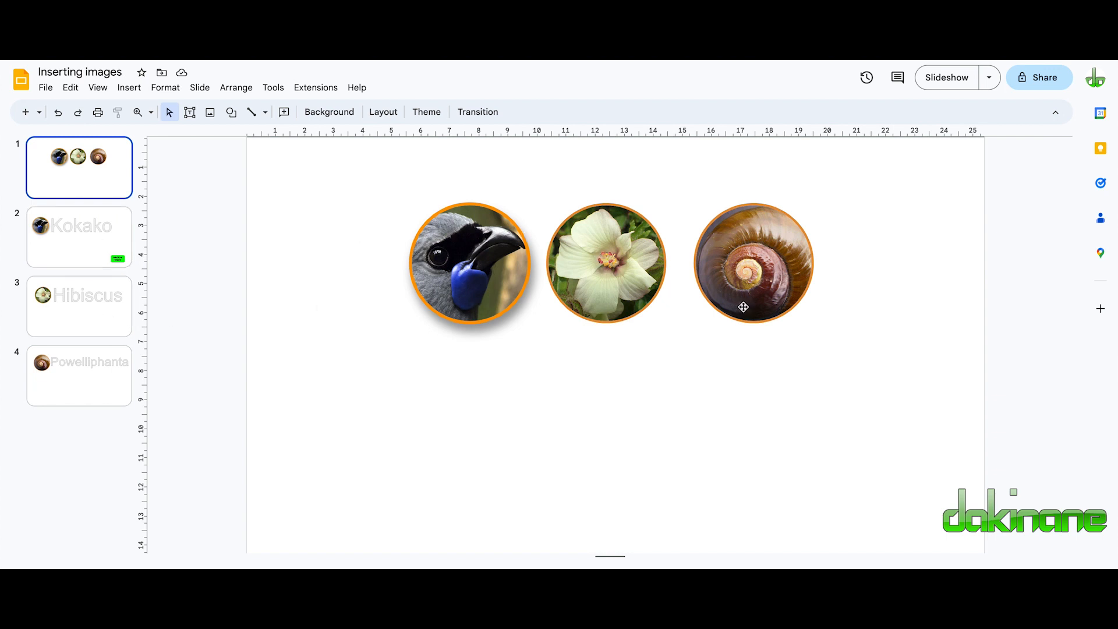
# Step: Link the kokako image on slide 1 to Slide 2 of this presentation
pyautogui.click(466, 265)
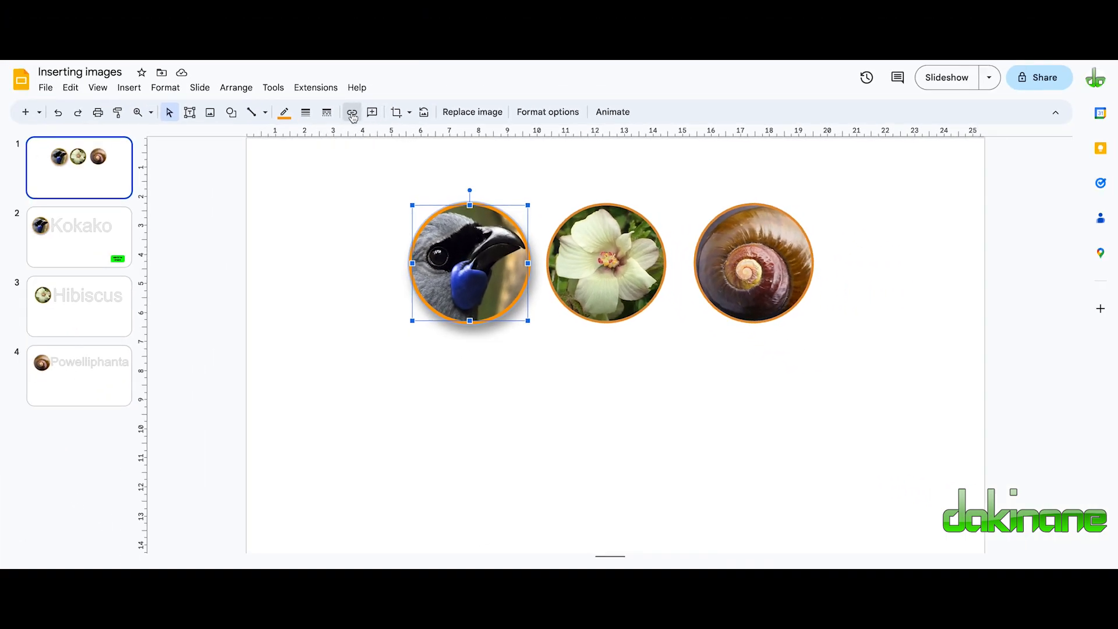
pyautogui.click(352, 112)
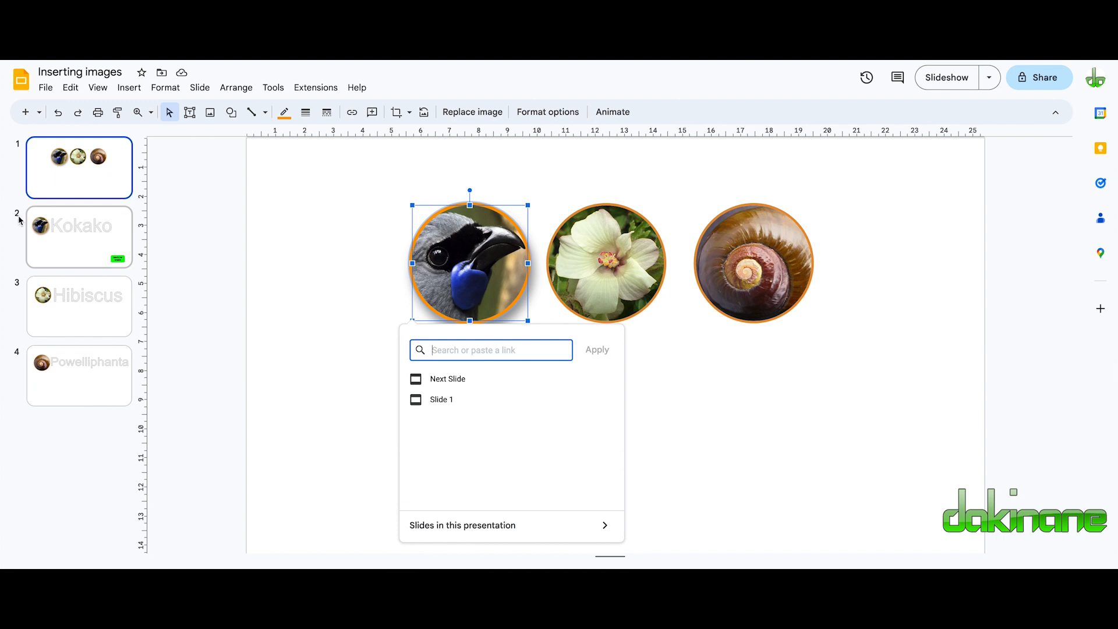
pyautogui.click(606, 527)
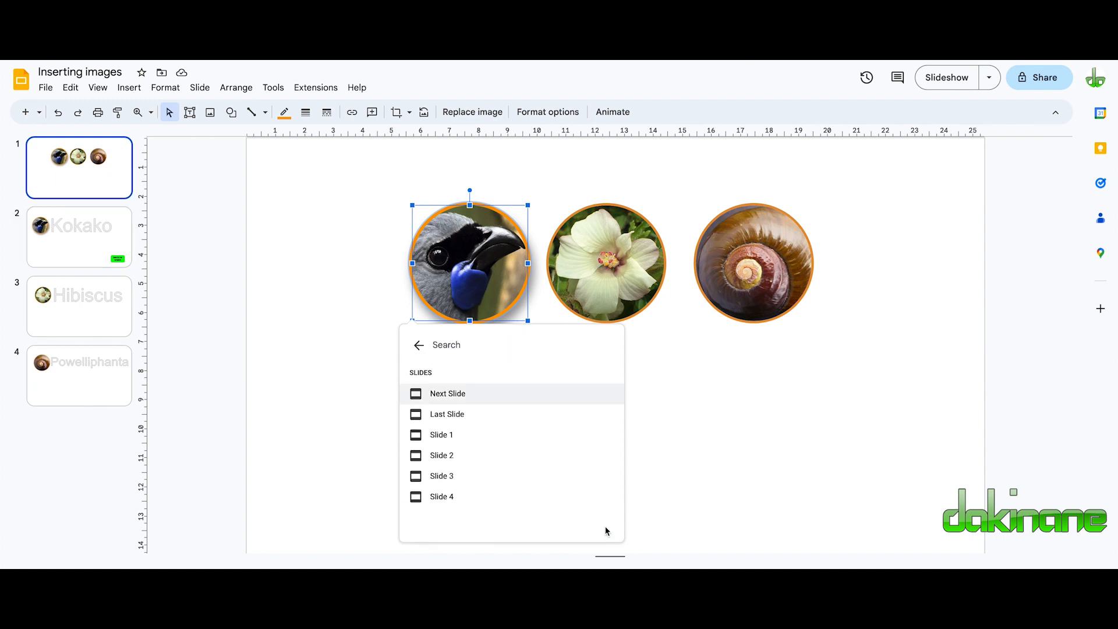
pyautogui.click(447, 456)
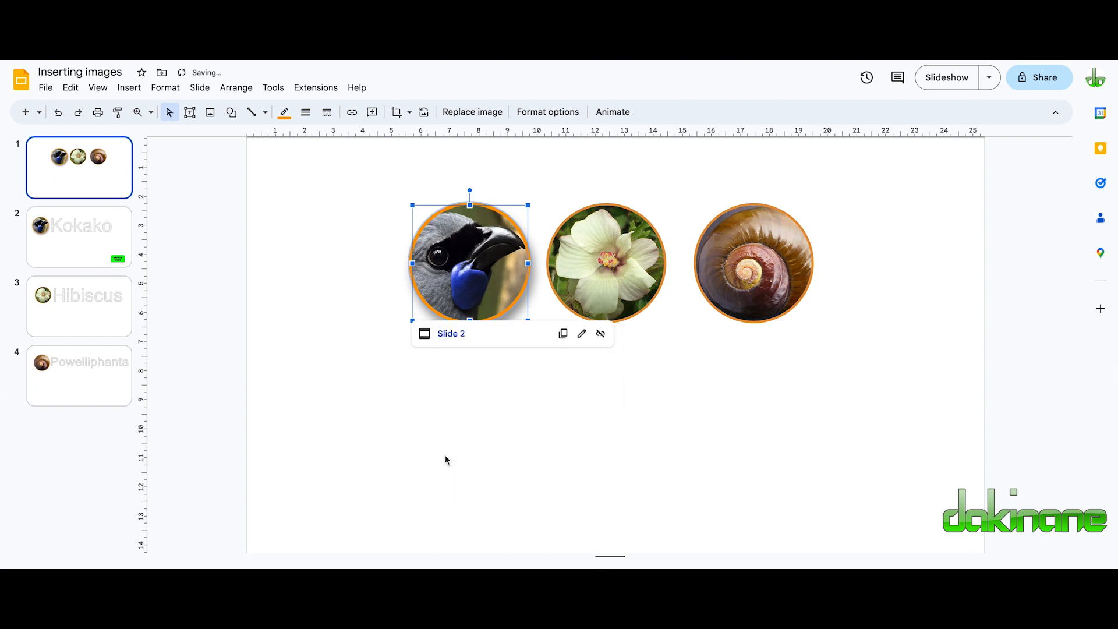
pyautogui.click(590, 446)
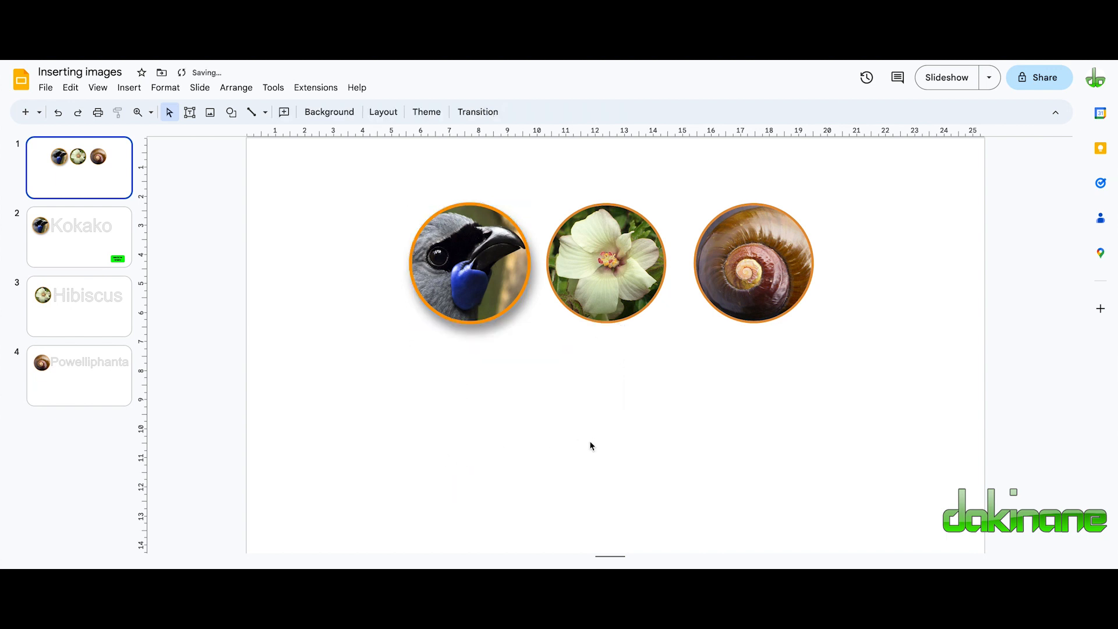
# Step: Link the hibiscus flower image on slide 1 to Slide 3 of this presentation
pyautogui.click(607, 264)
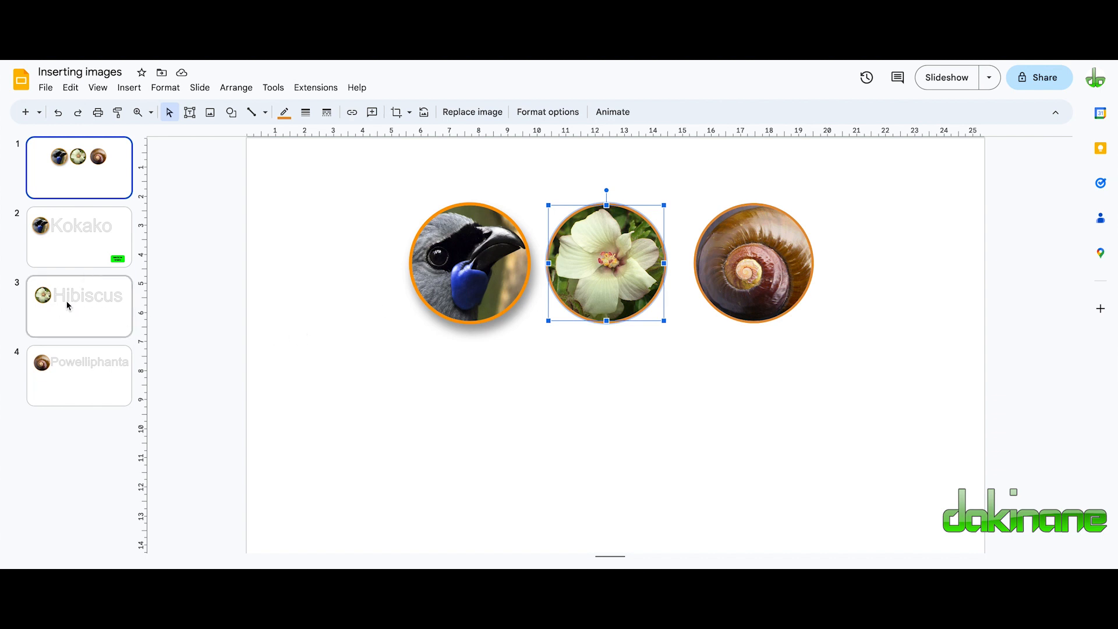
pyautogui.click(352, 111)
pyautogui.click(740, 526)
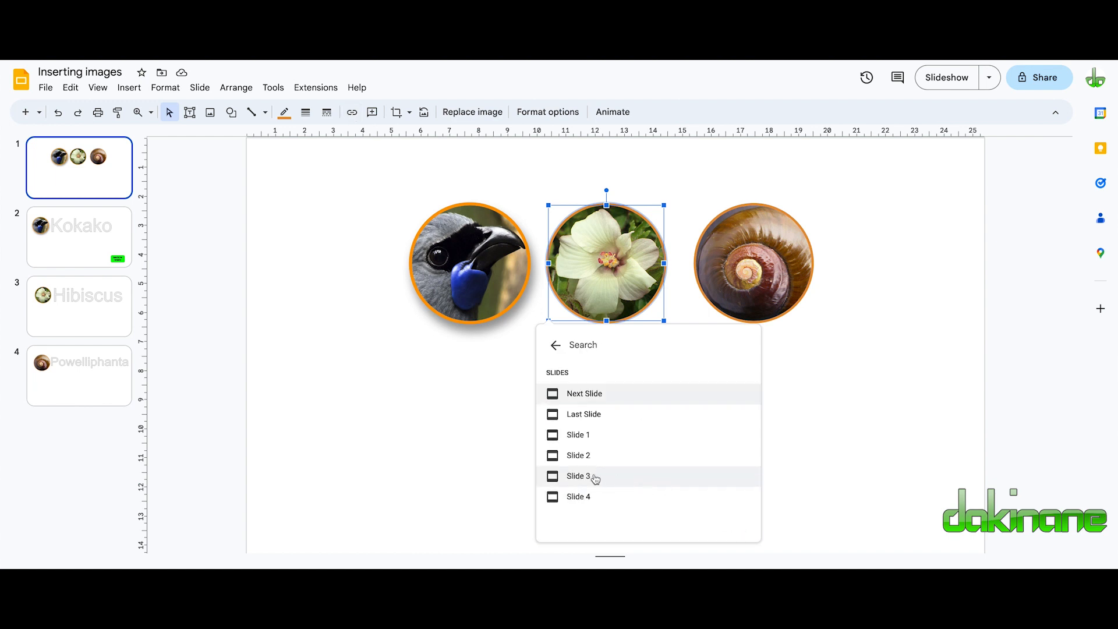
pyautogui.click(594, 477)
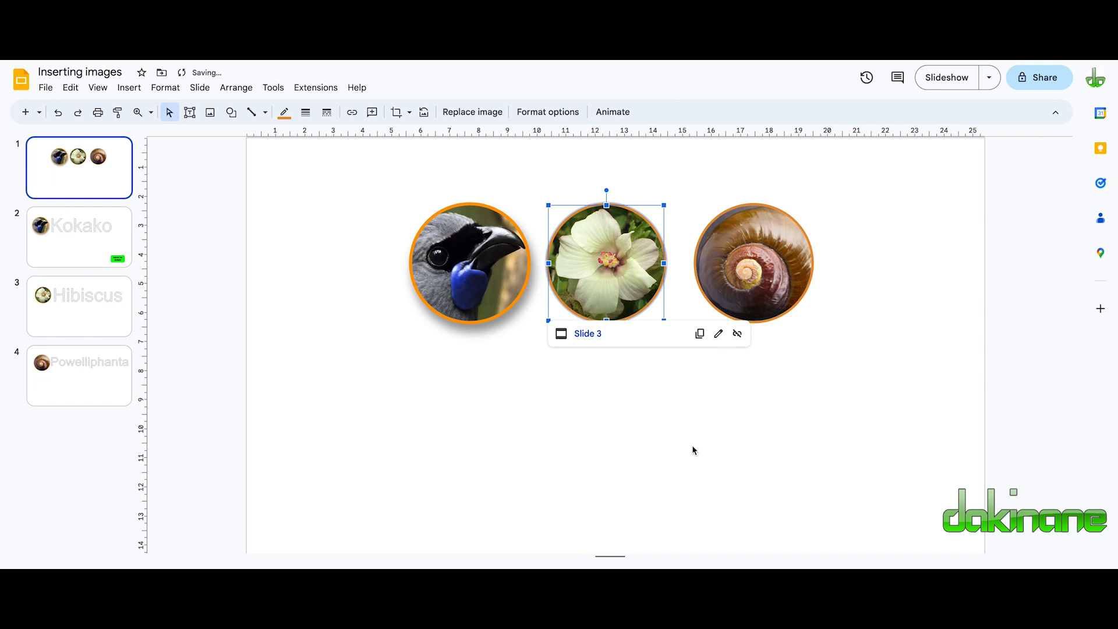
pyautogui.click(764, 347)
# Step: Link the Powelliphanta shell image on slide 1 to Slide 4 of this presentation
pyautogui.click(750, 256)
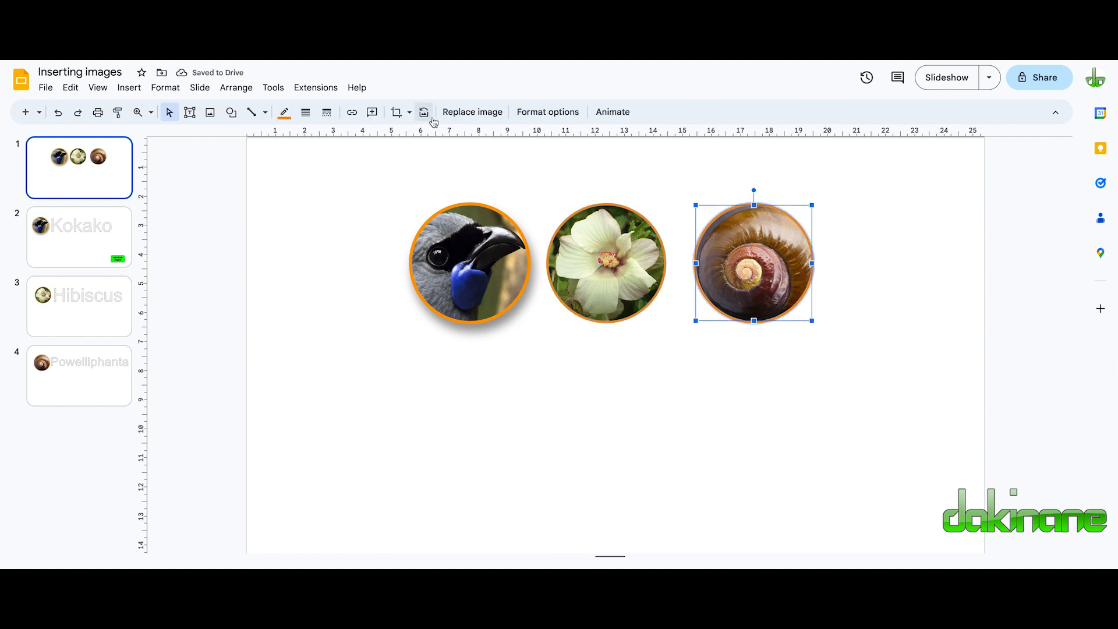
pyautogui.click(352, 113)
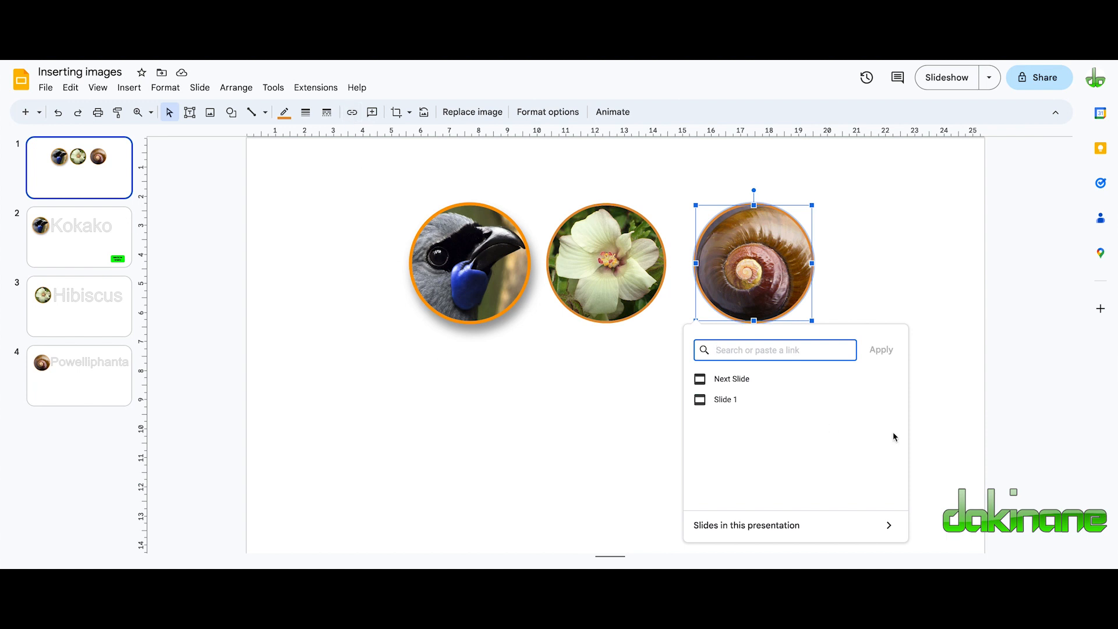
pyautogui.click(890, 528)
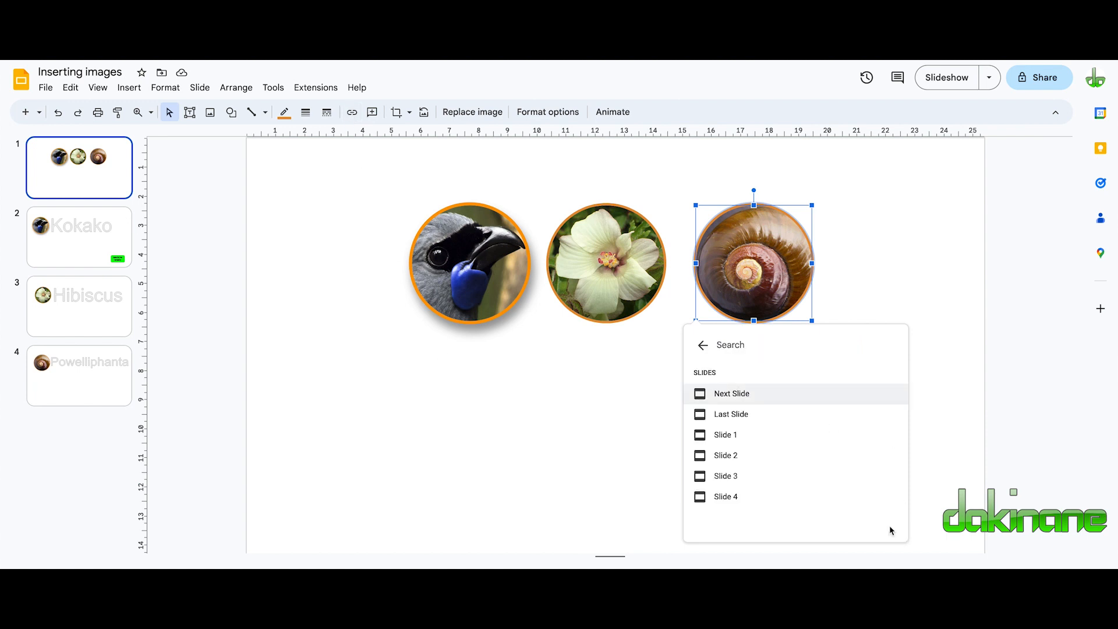
pyautogui.click(726, 498)
pyautogui.click(650, 468)
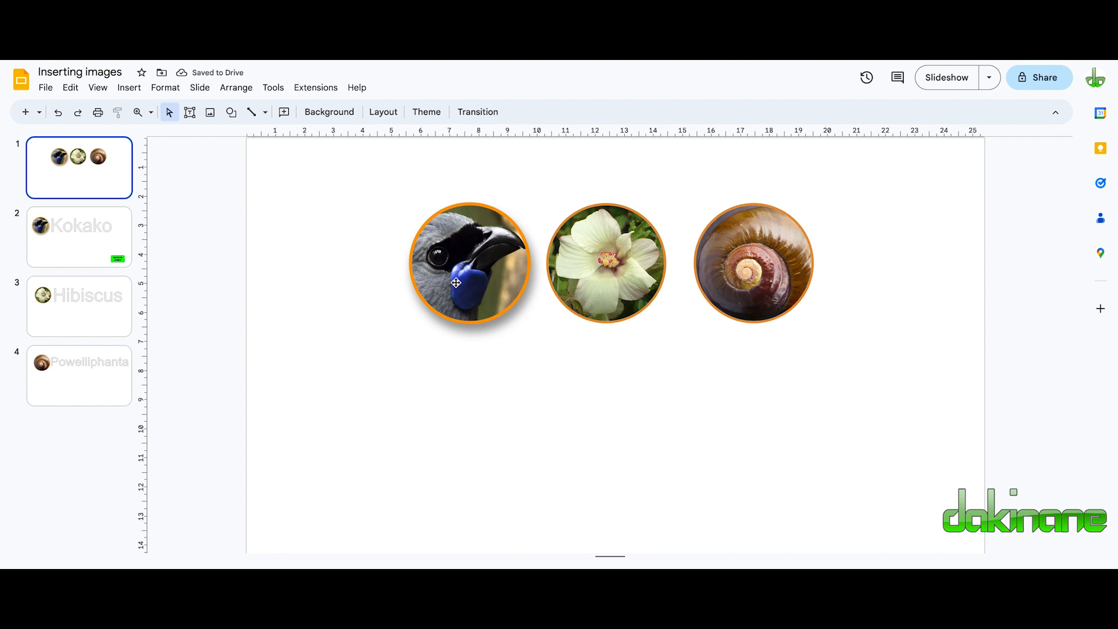
# Step: Link the green Back to Start button on the Kokako slide to the First Slide of this presentation
pyautogui.click(86, 246)
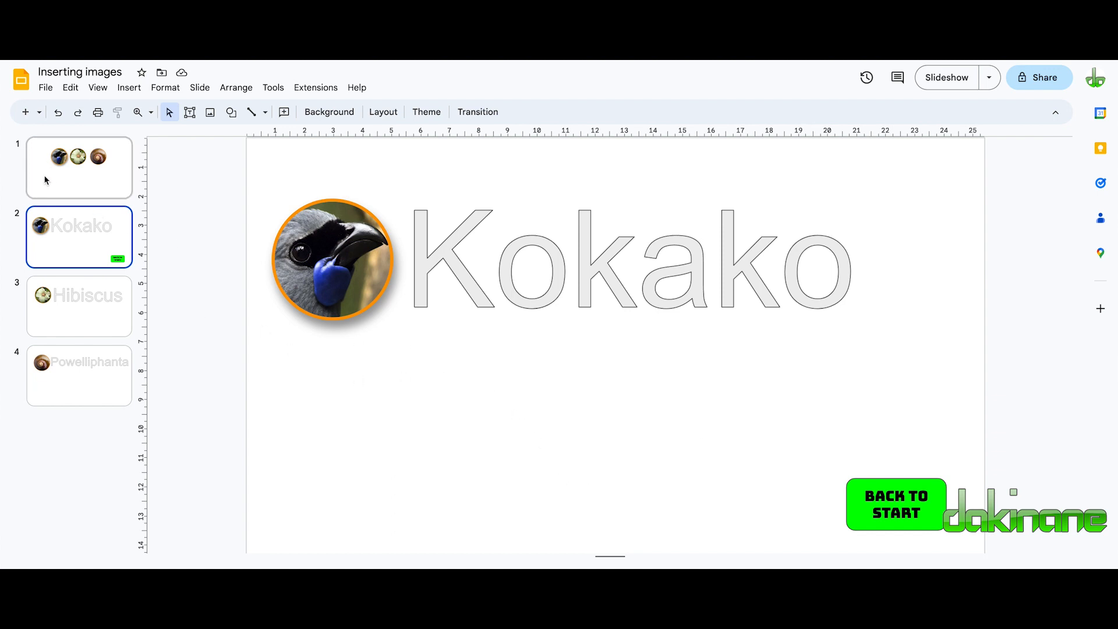
pyautogui.click(106, 187)
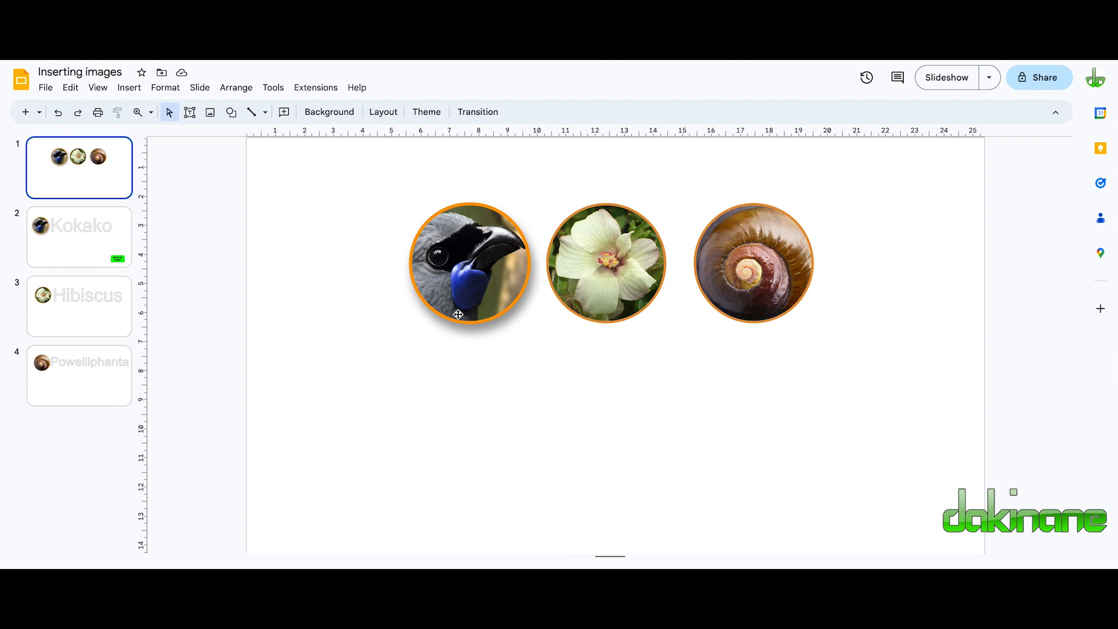
pyautogui.click(86, 252)
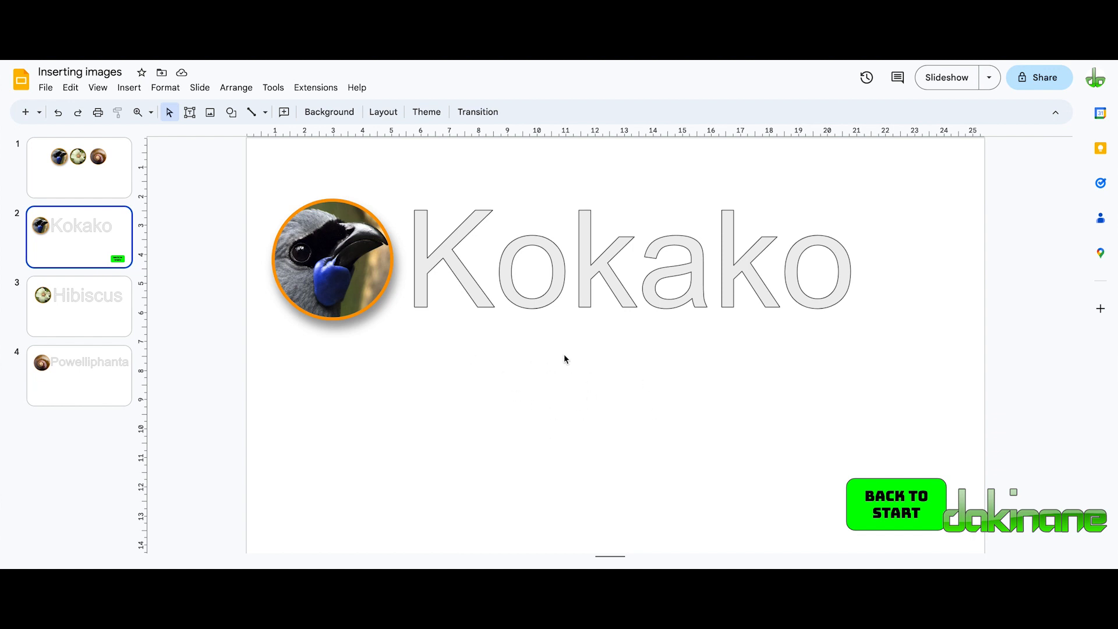
pyautogui.click(128, 167)
pyautogui.click(99, 235)
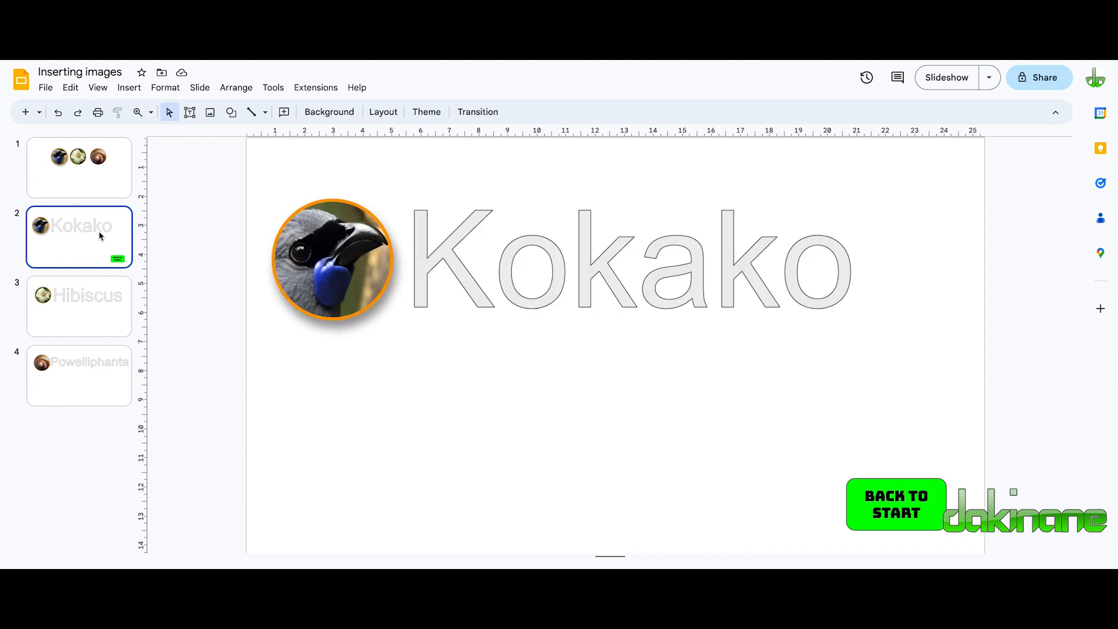
pyautogui.click(854, 514)
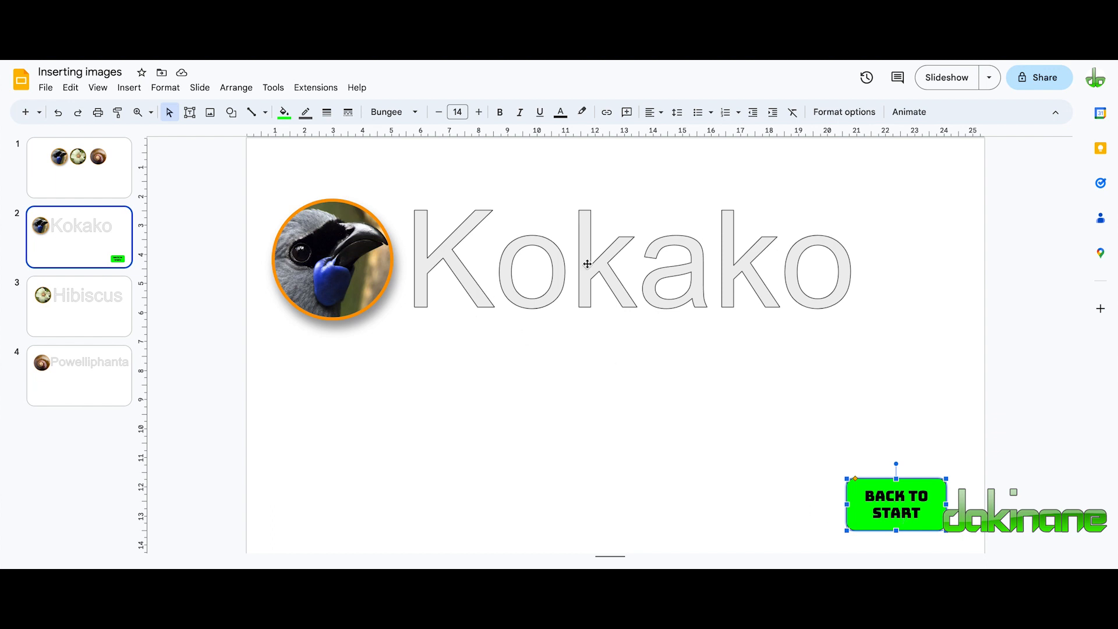
pyautogui.click(607, 113)
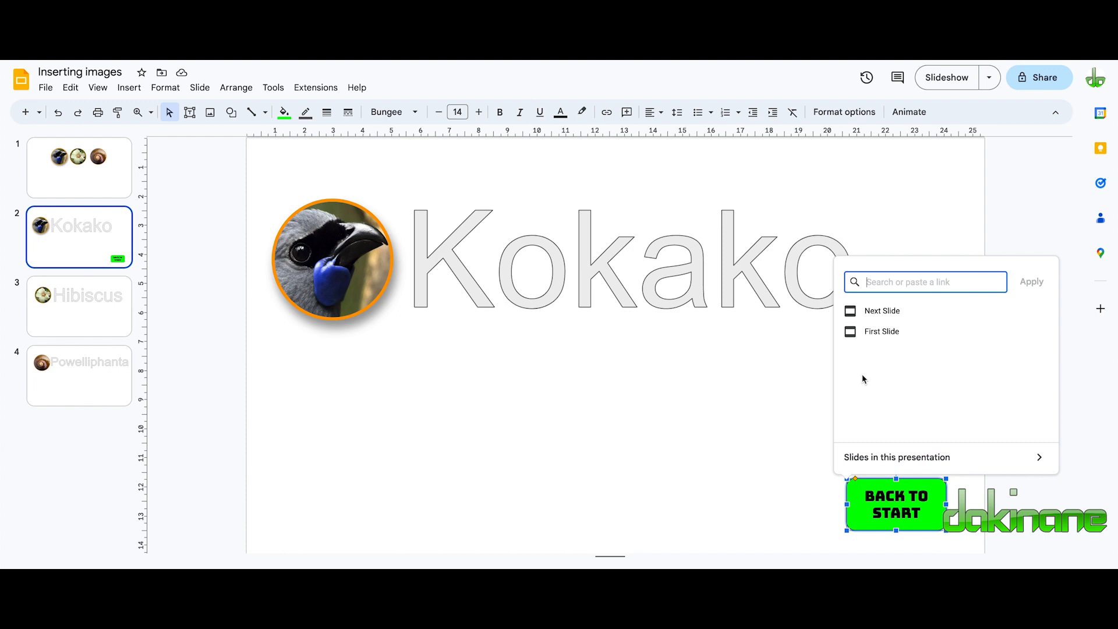
pyautogui.click(1039, 460)
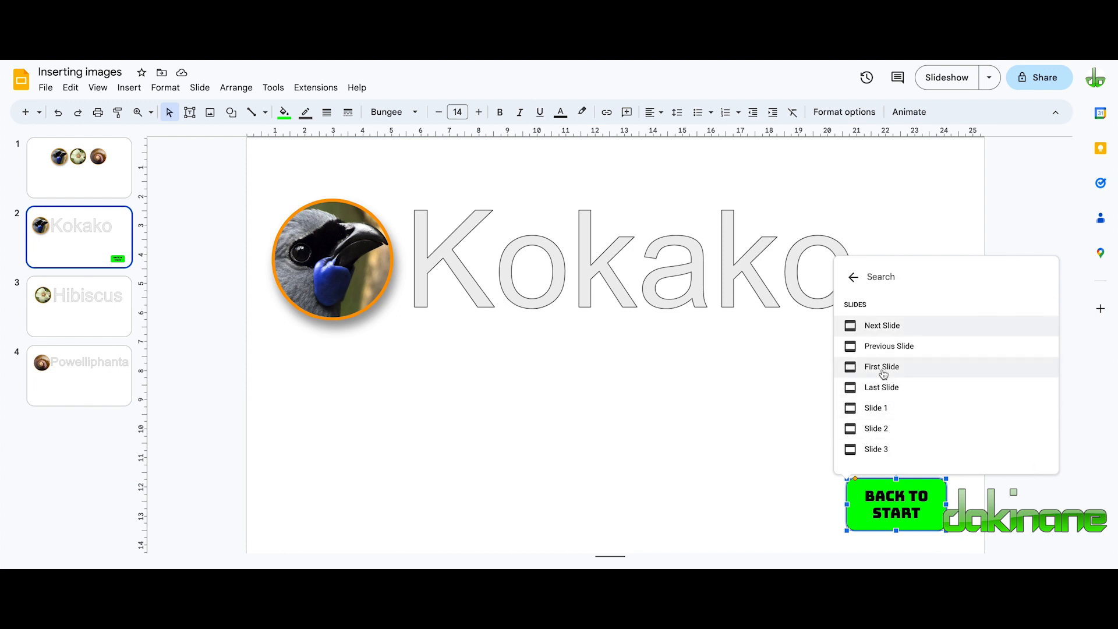
pyautogui.click(879, 367)
pyautogui.click(824, 415)
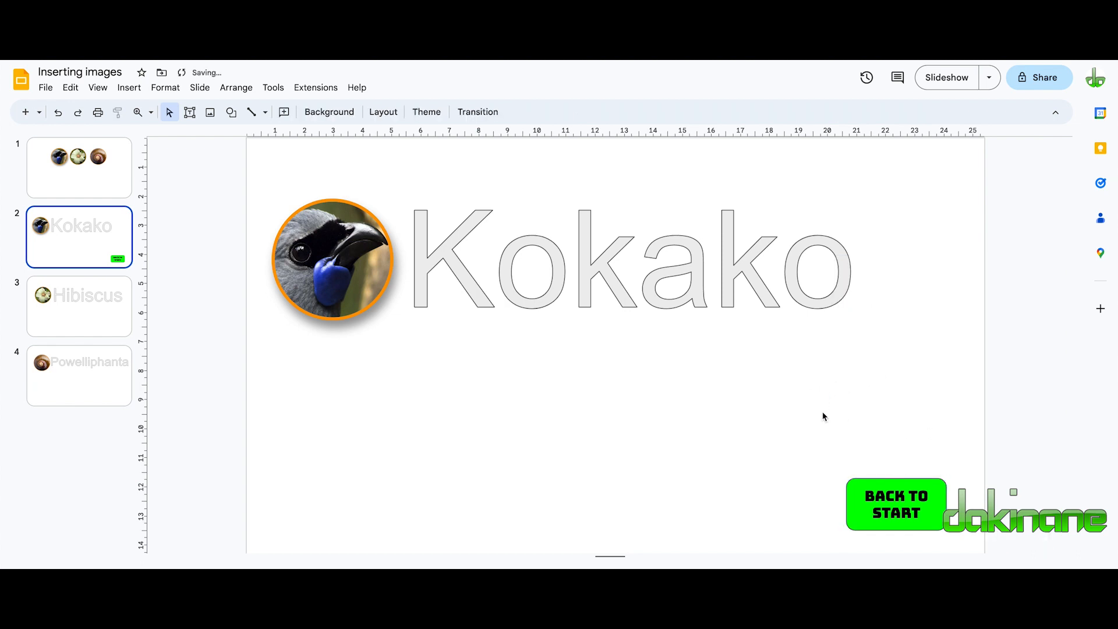
# Step: Copy the linked Back to Start button from the Kokako slide onto the Hibiscus and Powelliphanta slides
pyautogui.click(935, 528)
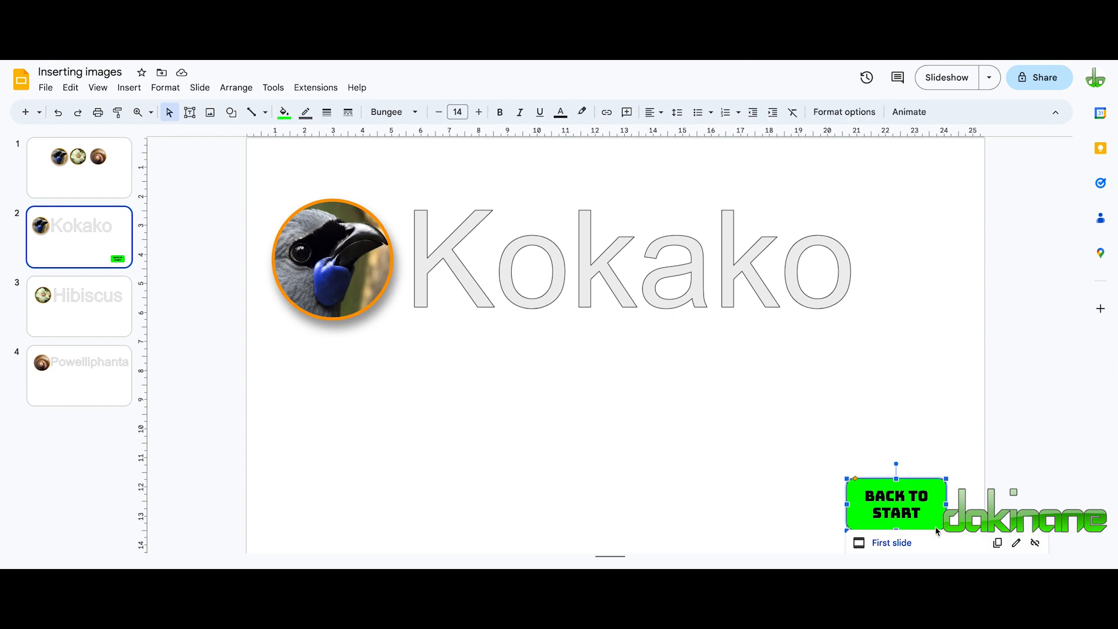
pyautogui.click(107, 322)
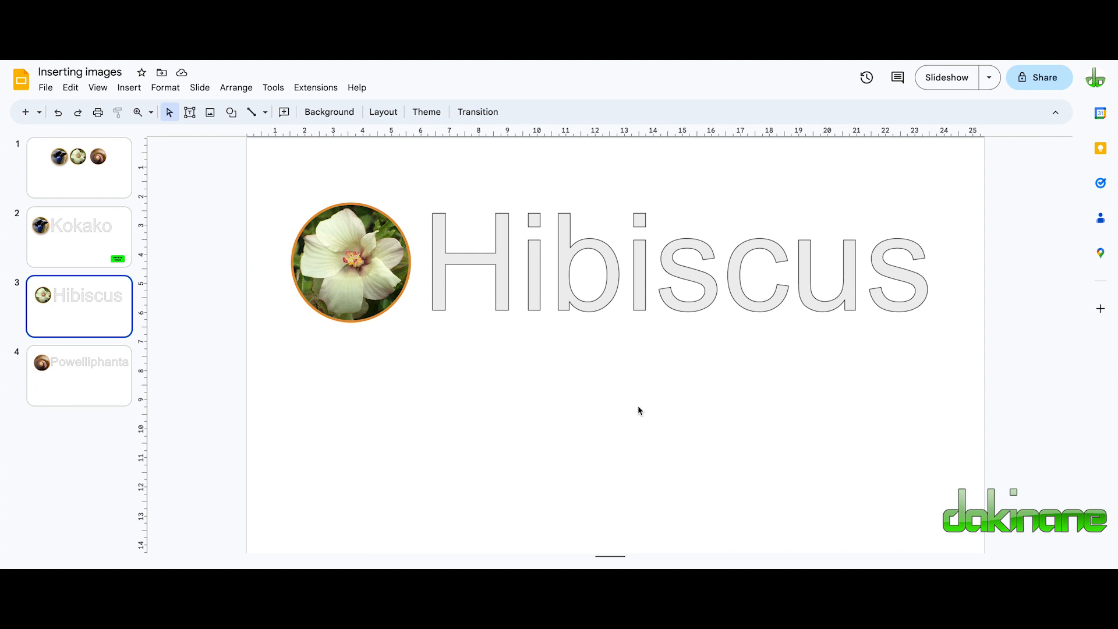
pyautogui.hotkey('ctrl', 'v')
pyautogui.click(708, 467)
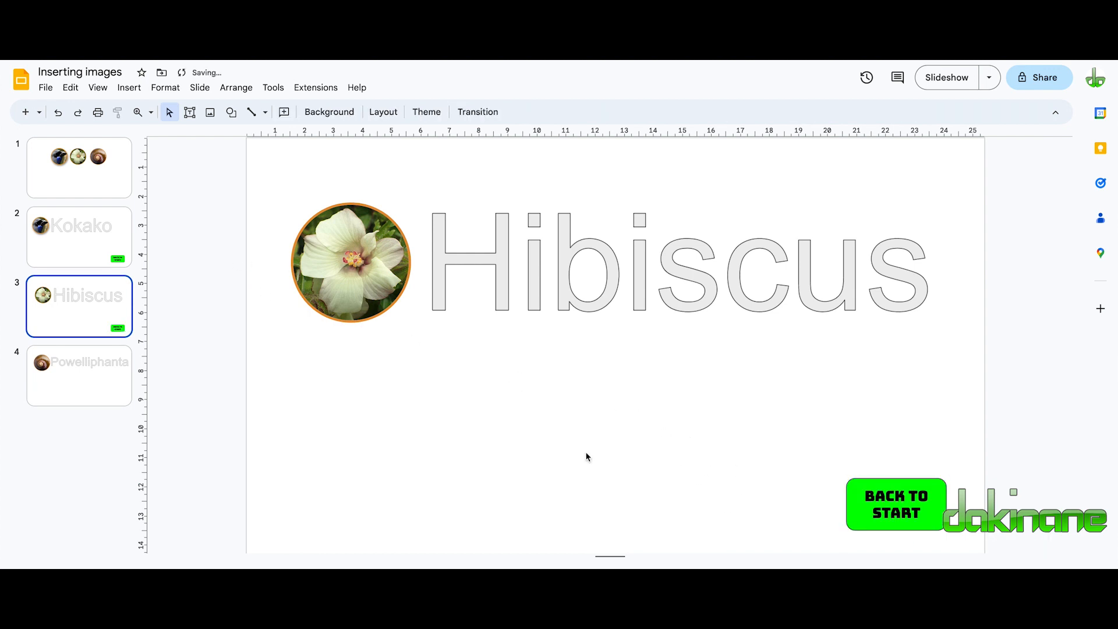
pyautogui.click(104, 391)
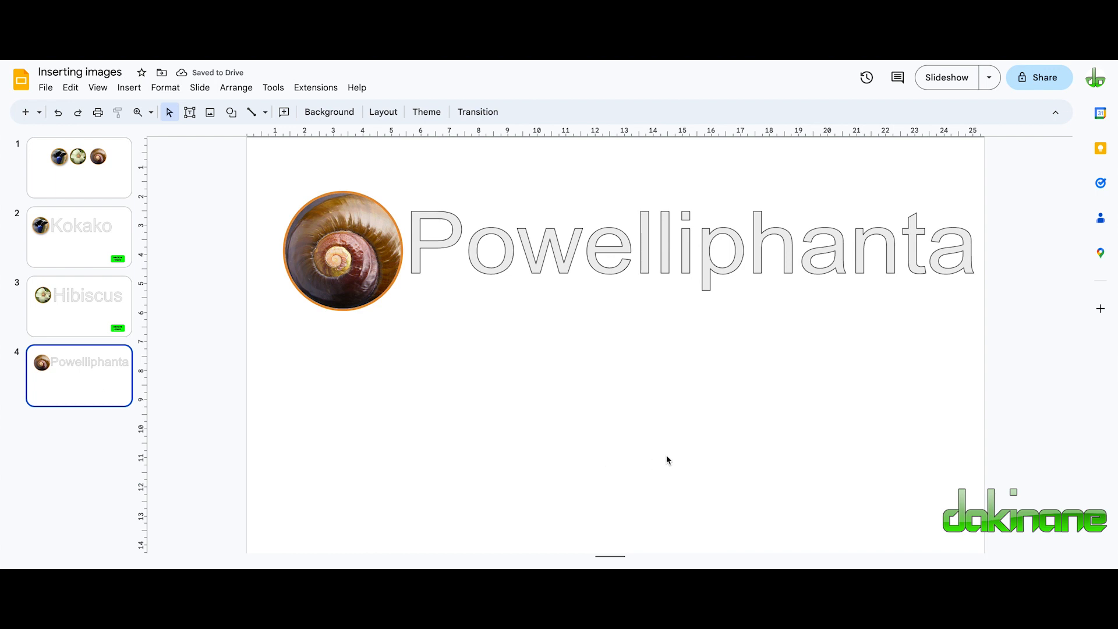
pyautogui.hotkey('ctrl', 'v')
pyautogui.click(753, 459)
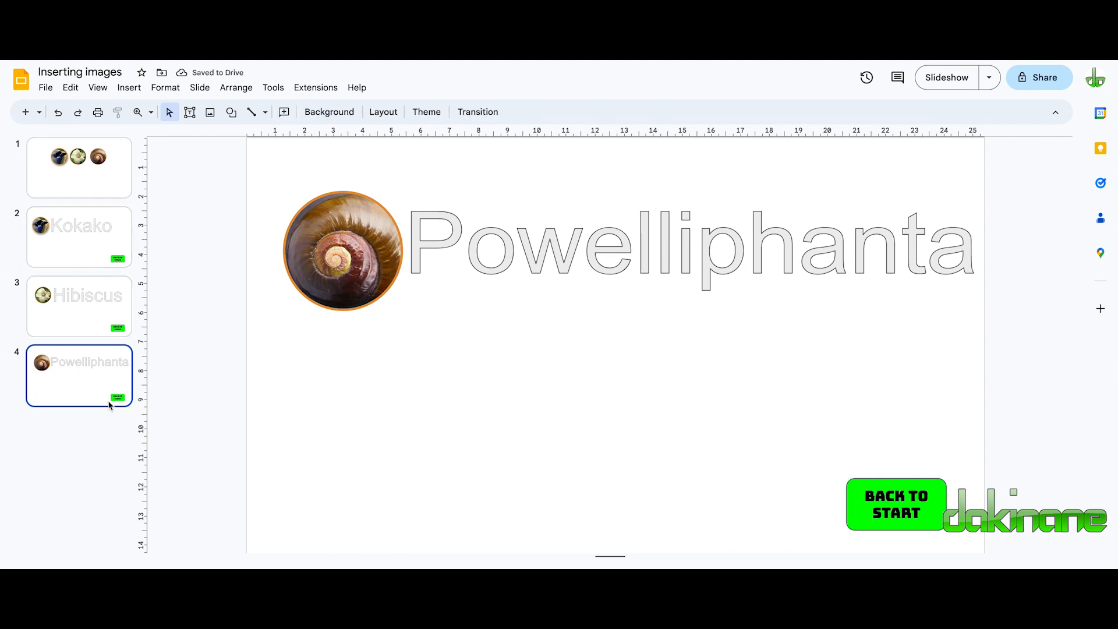
# Step: Look through all four slides to check the linked images and Back to Start buttons, ending on the Kokako slide
pyautogui.click(102, 186)
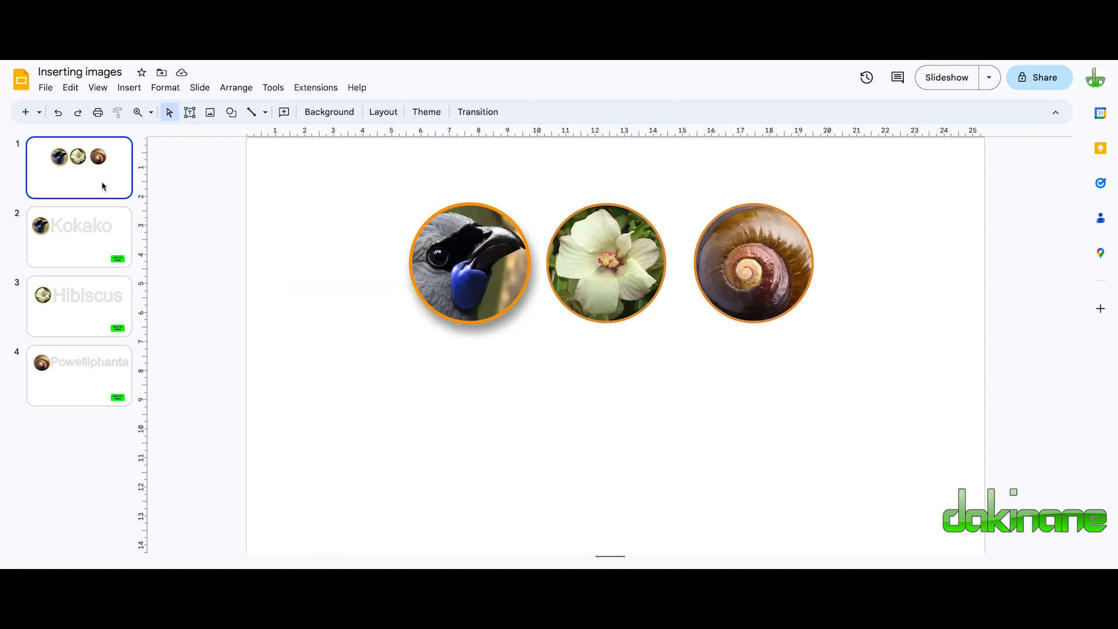
pyautogui.click(89, 235)
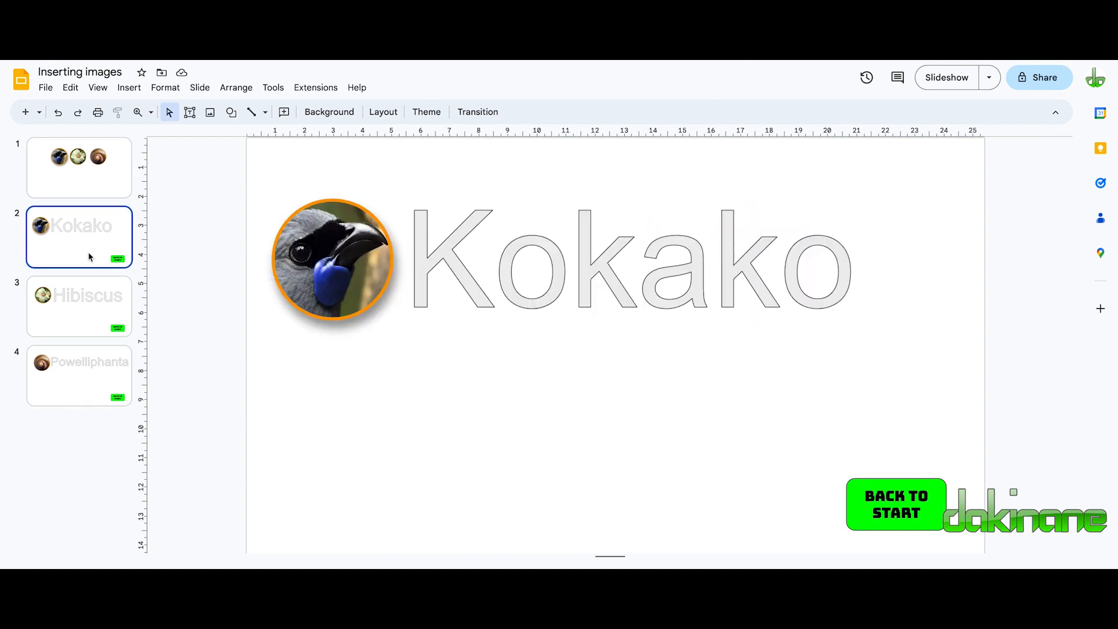
pyautogui.click(87, 303)
pyautogui.click(79, 387)
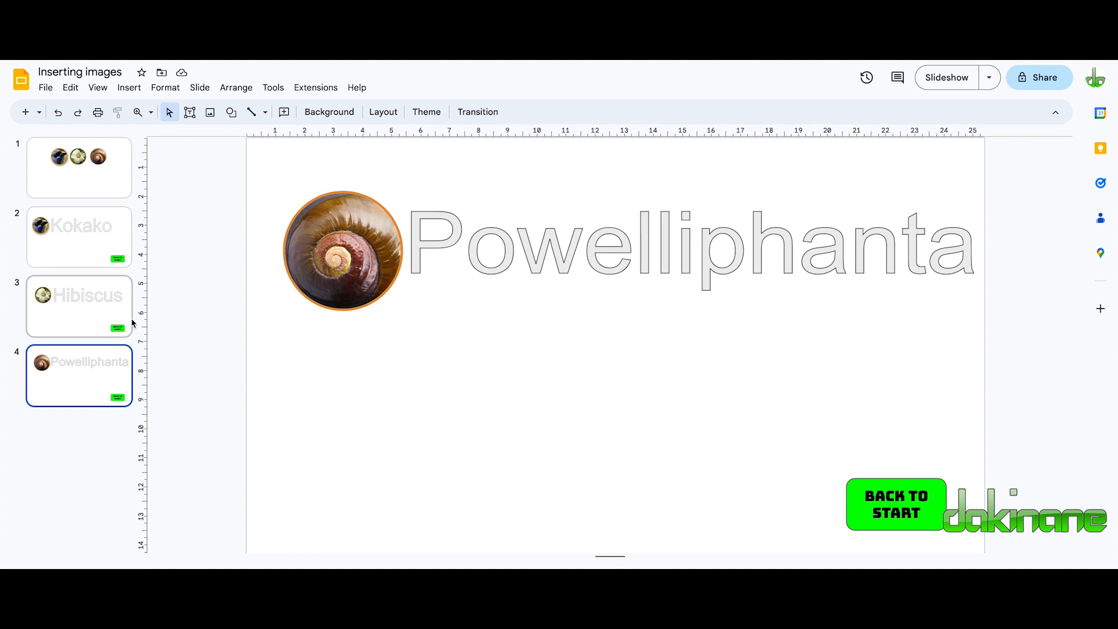
pyautogui.click(115, 230)
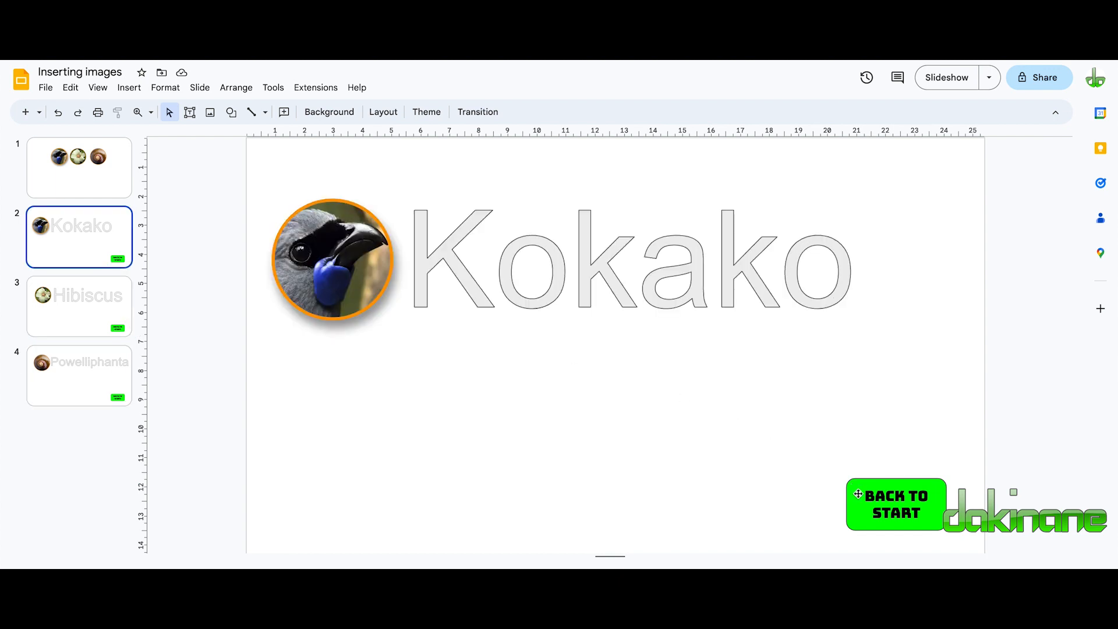
pyautogui.click(109, 178)
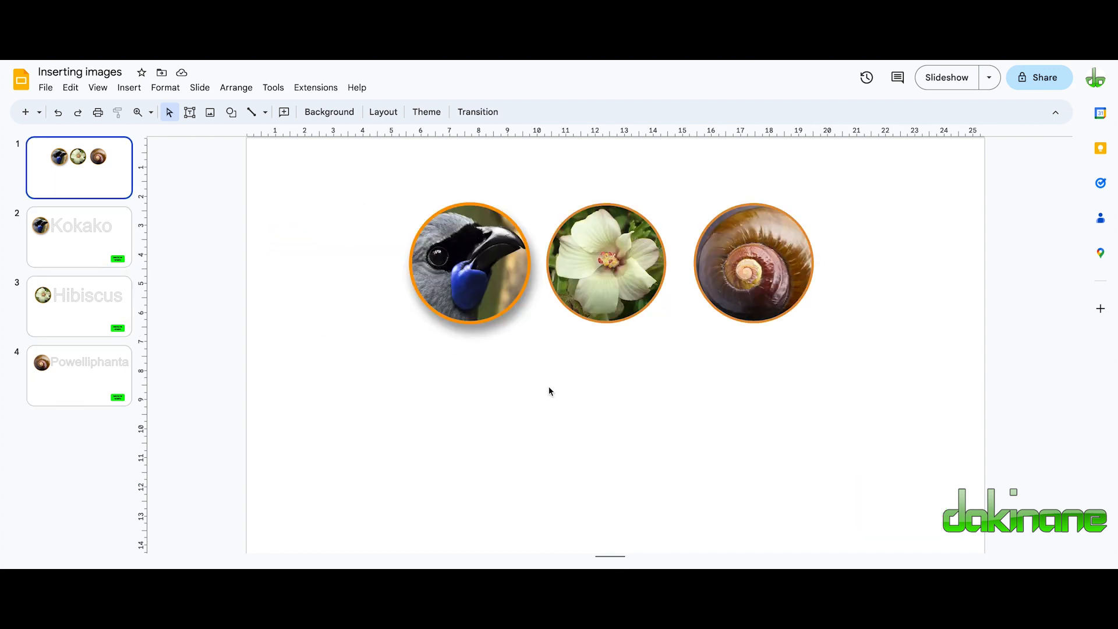
pyautogui.click(89, 243)
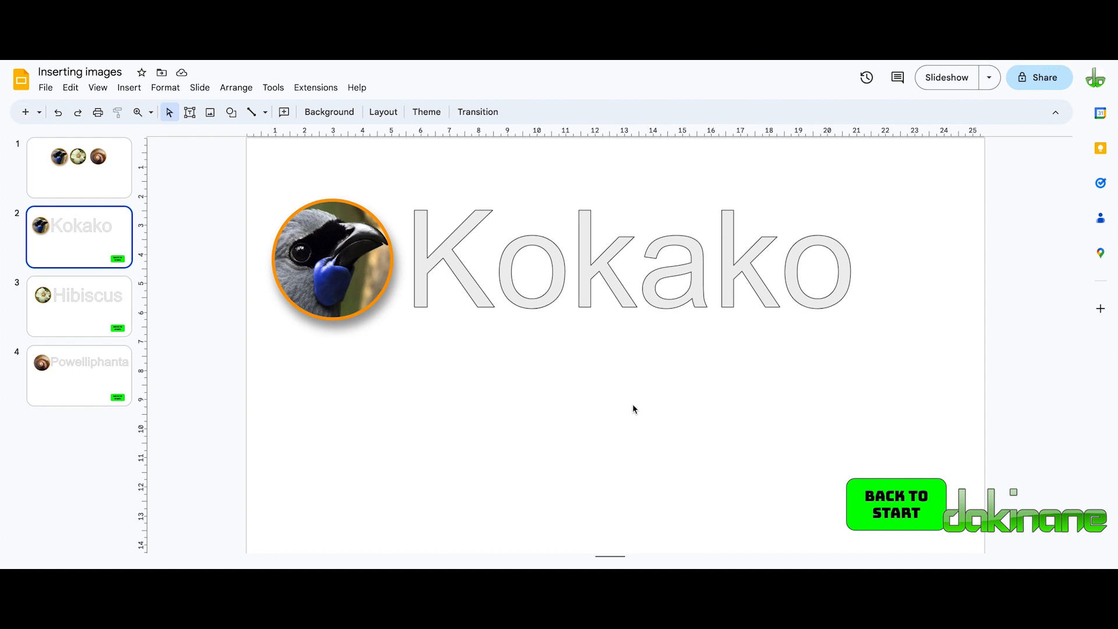
# Step: Start the slideshow from the Kokako slide and test the Back to Start button, the hibiscus image link and the shell image link
pyautogui.click(948, 84)
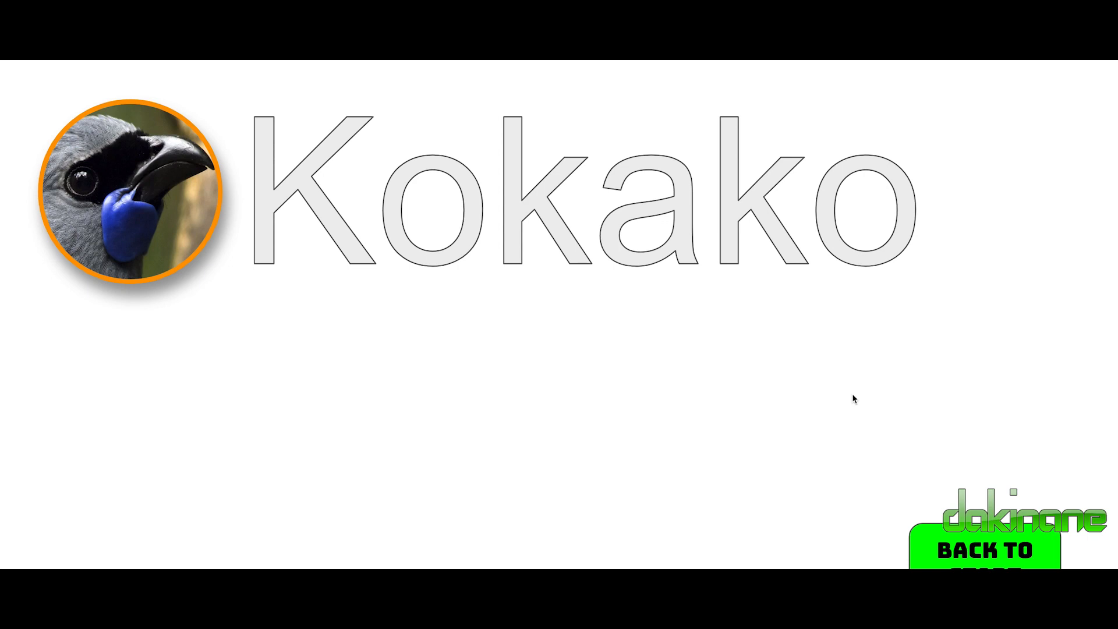
pyautogui.click(982, 544)
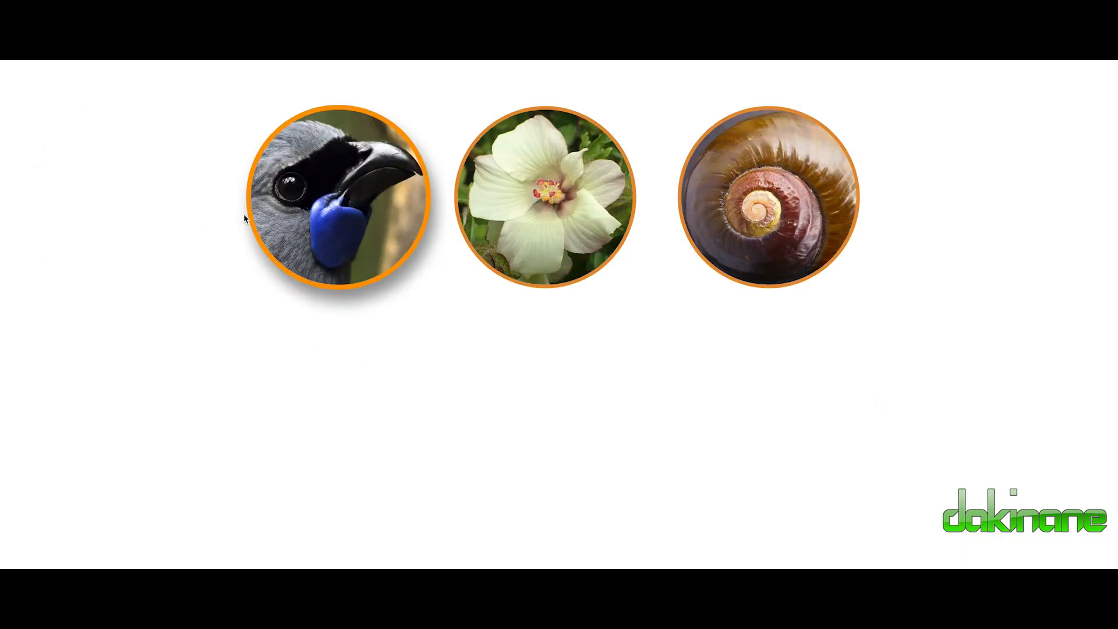
pyautogui.click(551, 217)
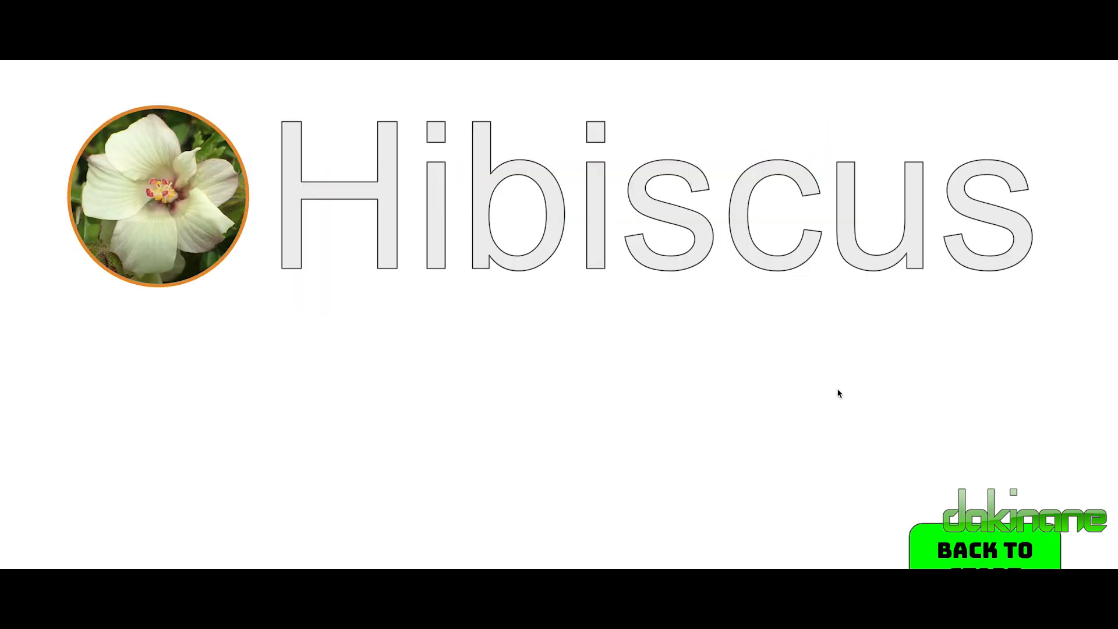
pyautogui.click(981, 563)
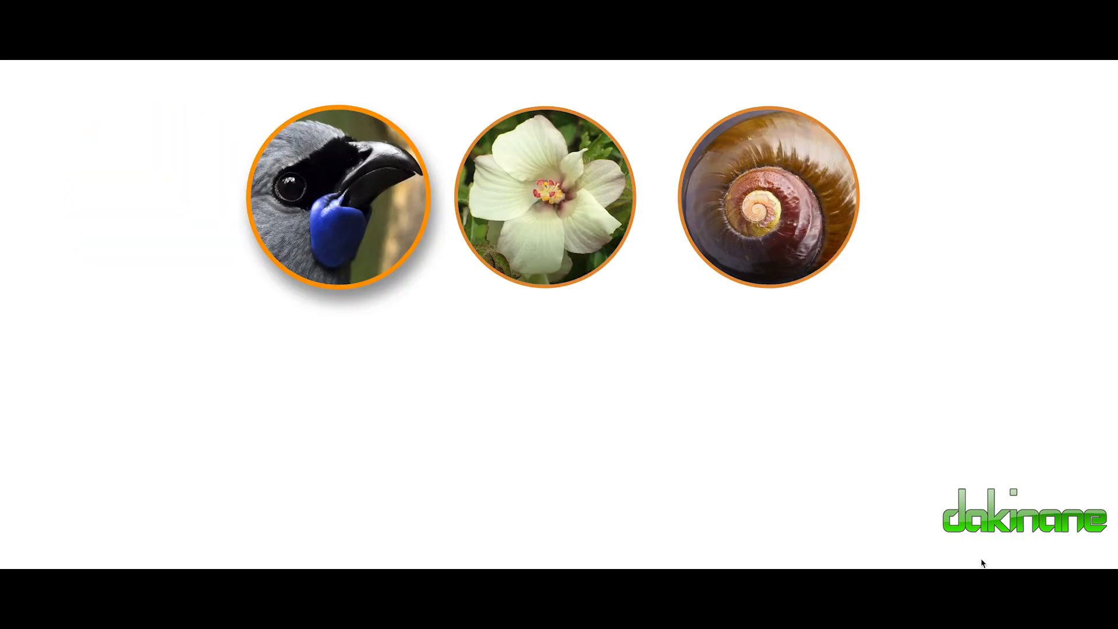
pyautogui.click(764, 214)
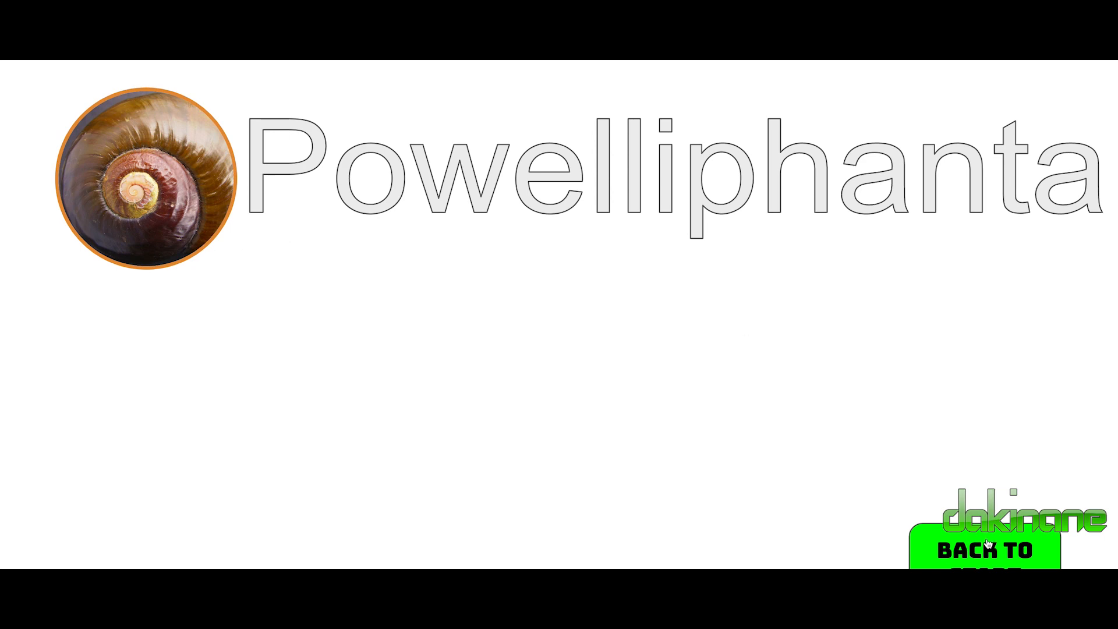